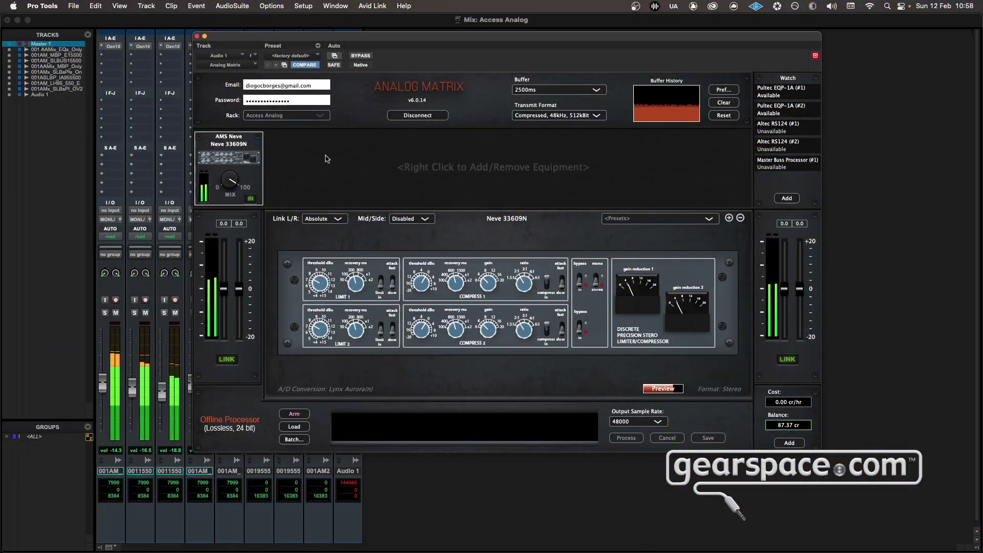
# Add The Culture Vulture from the Saturation list to the rack, after the Neve and Pultec
pyautogui.rightClick(327, 158)
pyautogui.click(416, 210)
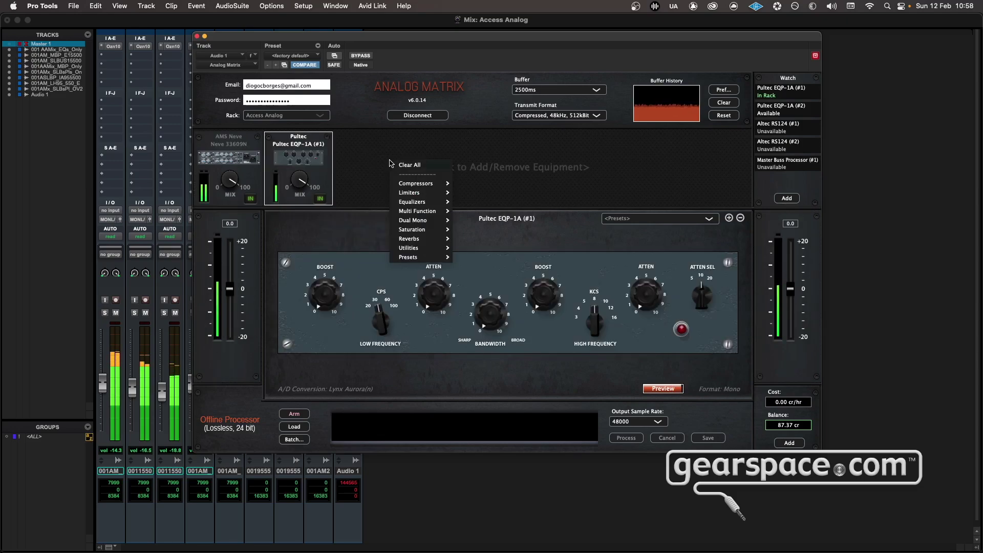
pyautogui.click(575, 194)
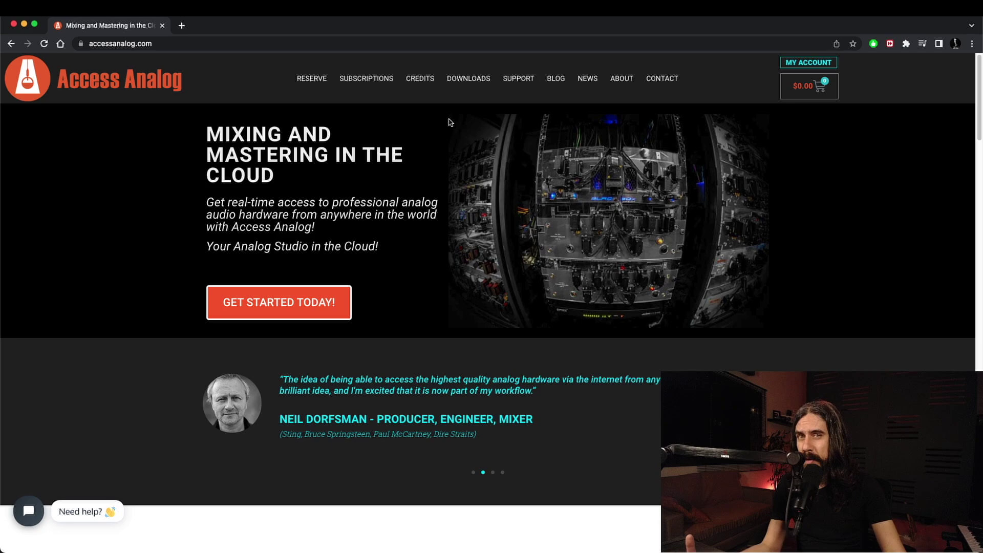
# Open the Reserve Analog Gear page and browse the gear table with its 30-minute prices
pyautogui.press('super+r')
pyautogui.click(311, 78)
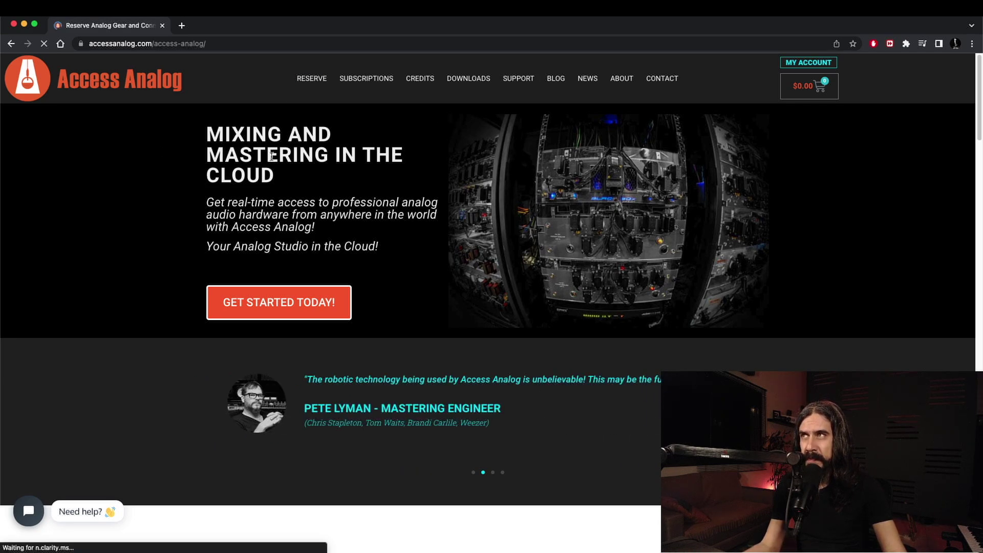
pyautogui.scroll(-2, 494, 256)
pyautogui.scroll(-7, 497, 271)
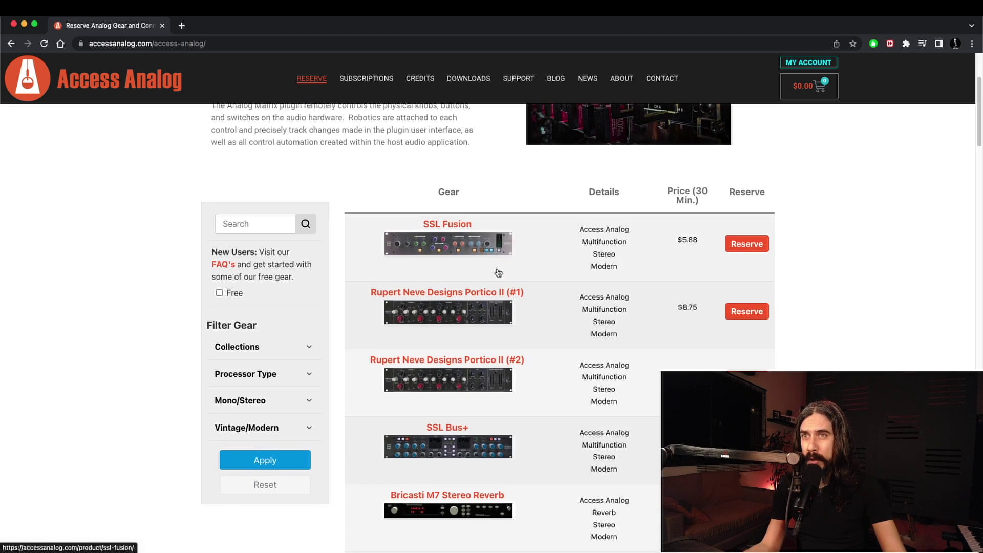
pyautogui.scroll(-2, 497, 272)
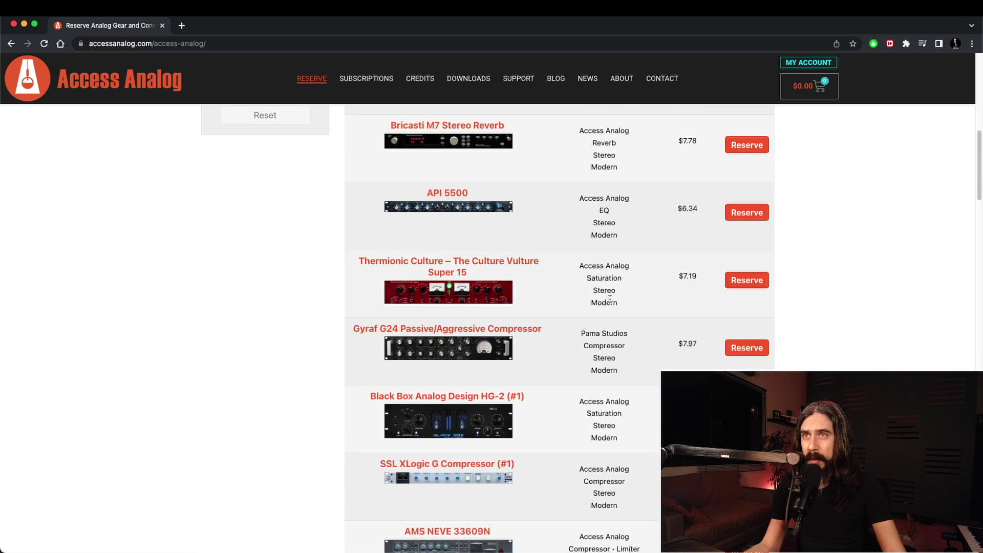
pyautogui.scroll(8, 552, 286)
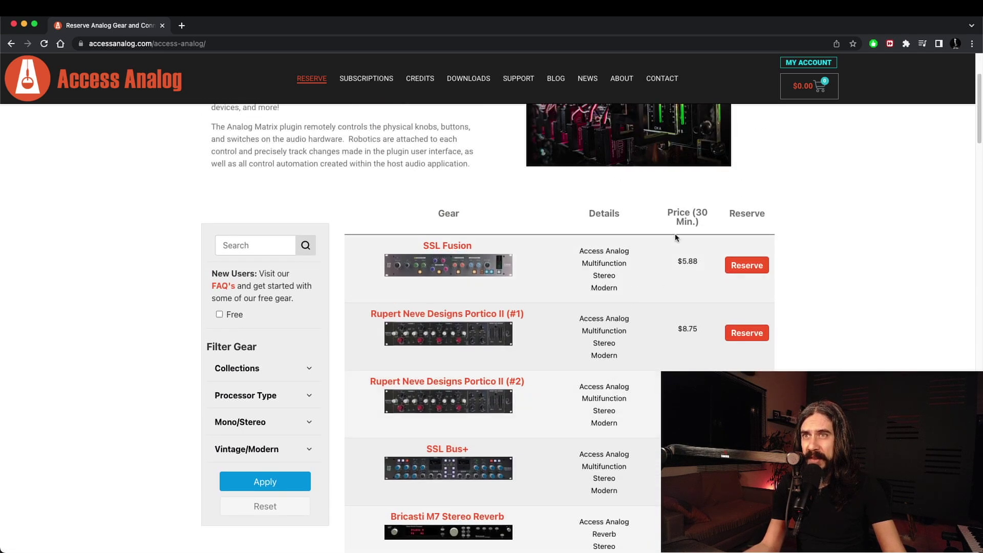
pyautogui.scroll(-2, 664, 272)
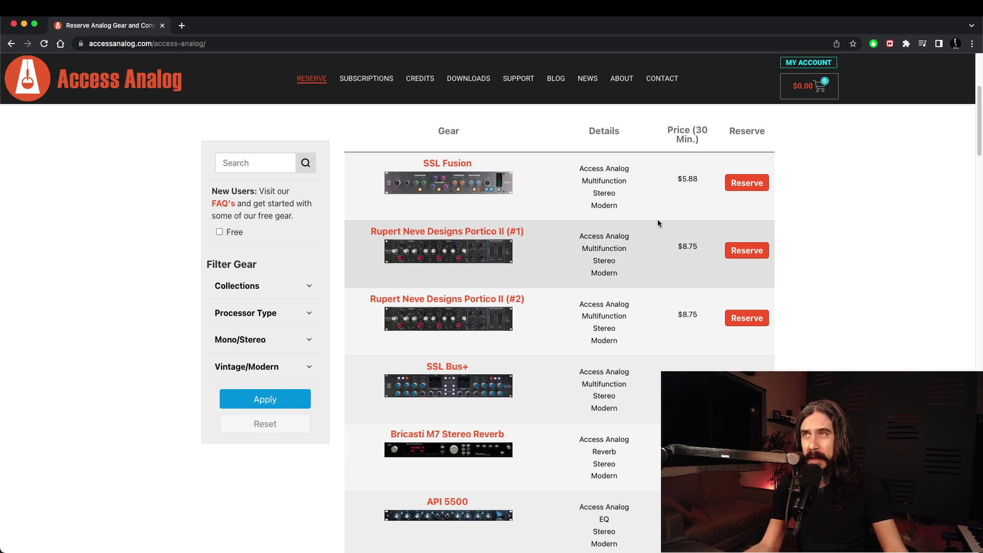
pyautogui.scroll(4, 655, 227)
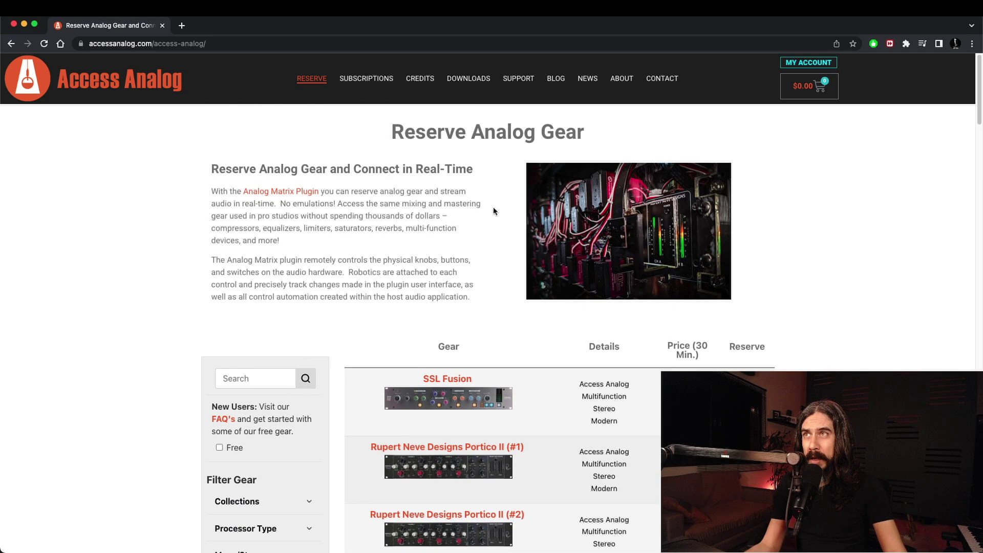
# Review the Credits page's bundle prices, then bring up the Subscription Plans page
pyautogui.click(414, 78)
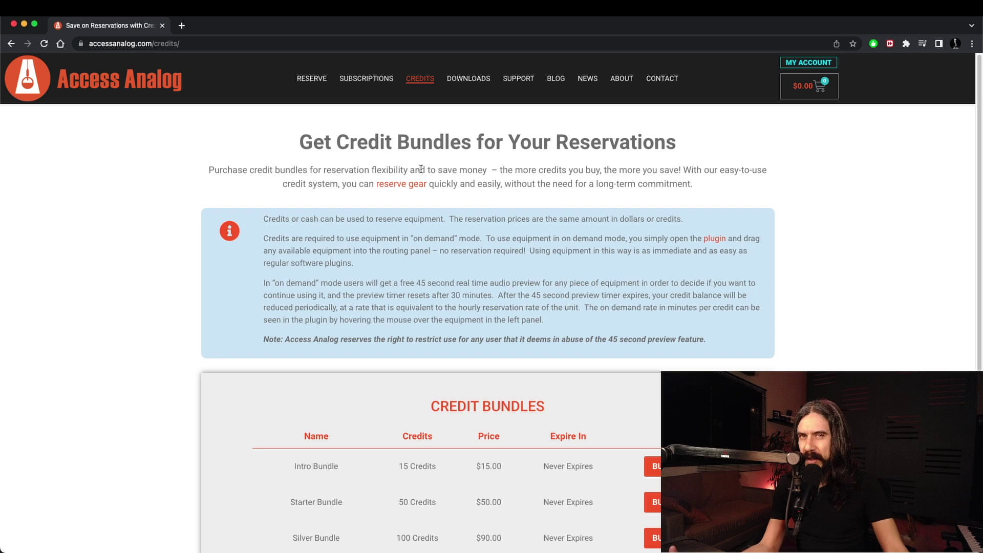
pyautogui.scroll(-5, 432, 390)
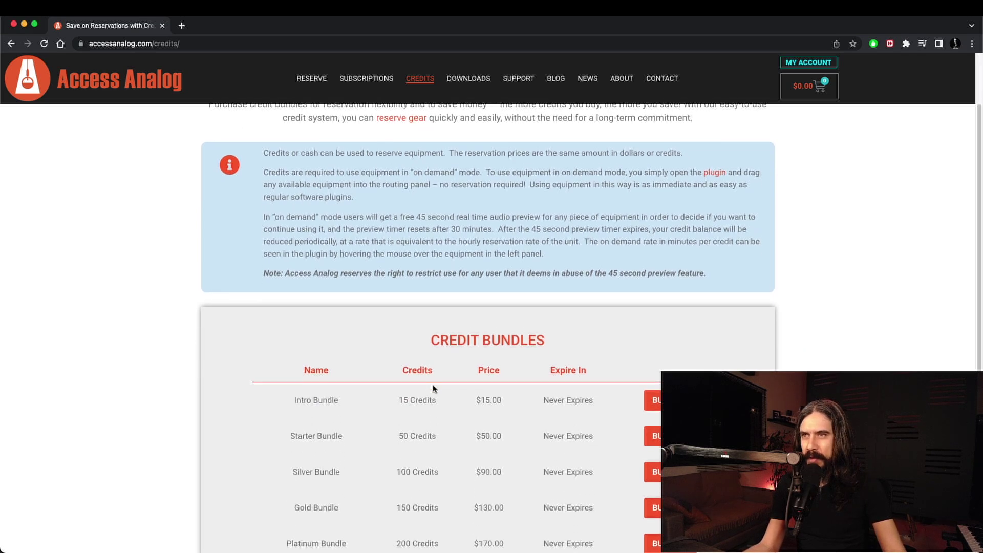
pyautogui.scroll(-1, 432, 389)
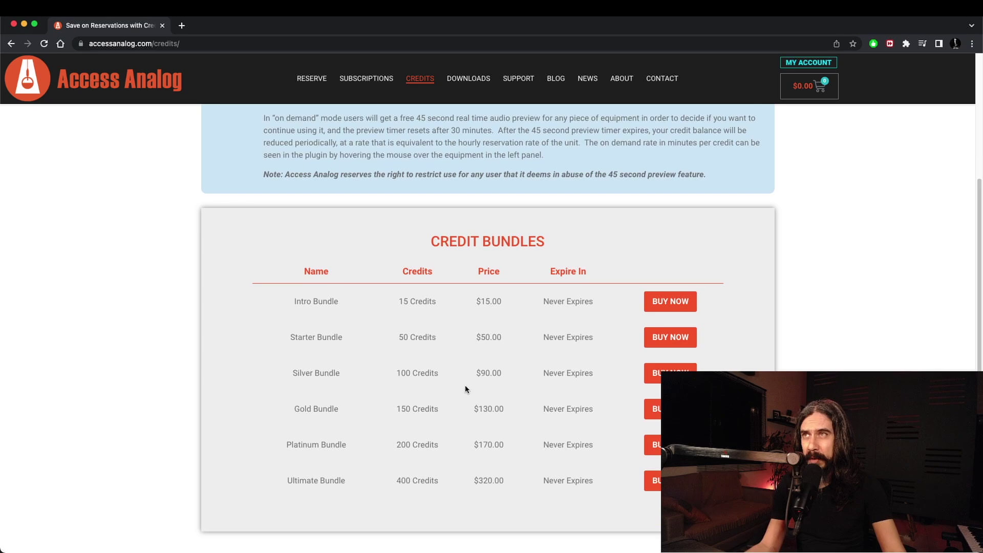
pyautogui.scroll(5, 465, 389)
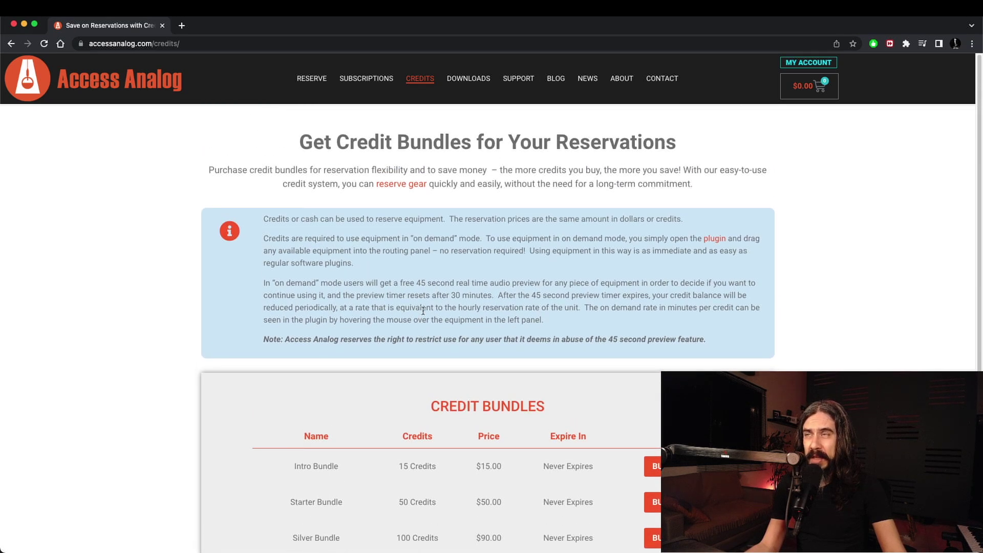
pyautogui.click(368, 83)
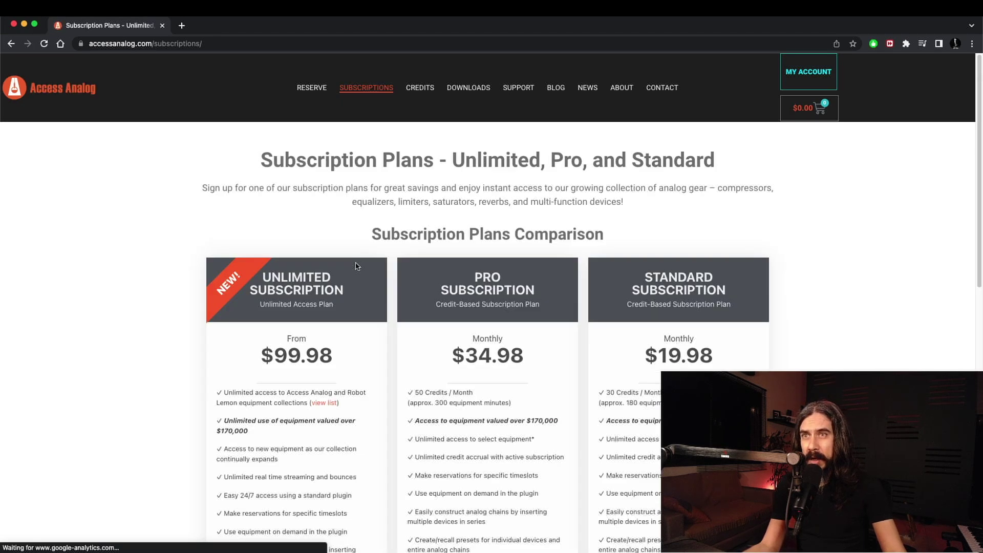
# Scroll through the Unlimited, Pro and Standard plan comparison, then open the Downloads page
pyautogui.scroll(-2, 357, 267)
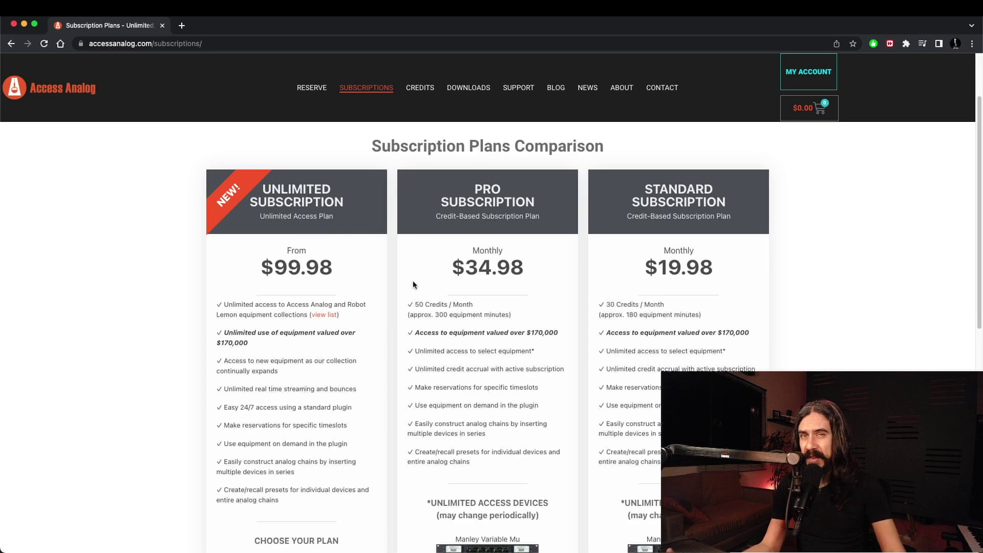
pyautogui.scroll(-3, 413, 285)
pyautogui.scroll(-1, 413, 286)
pyautogui.scroll(6, 415, 292)
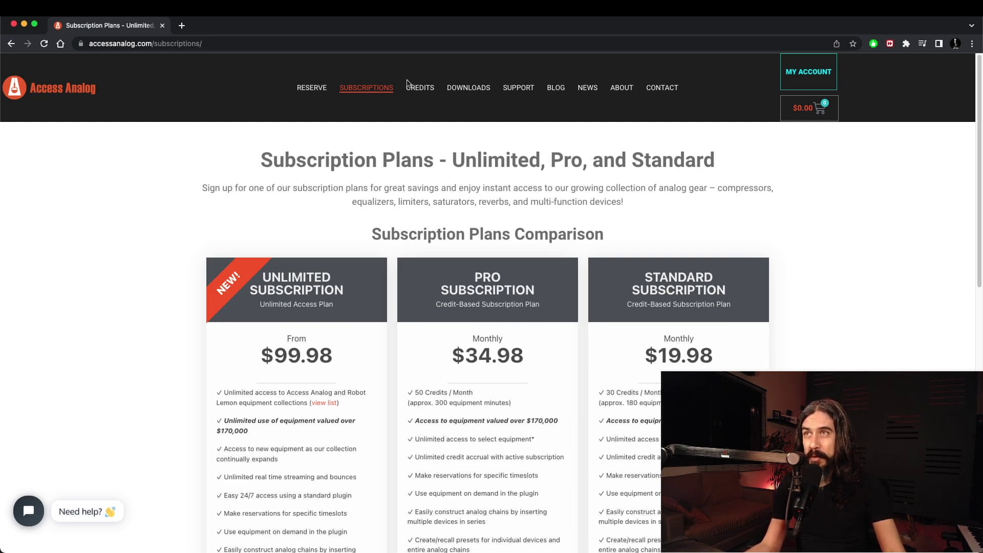
pyautogui.click(464, 90)
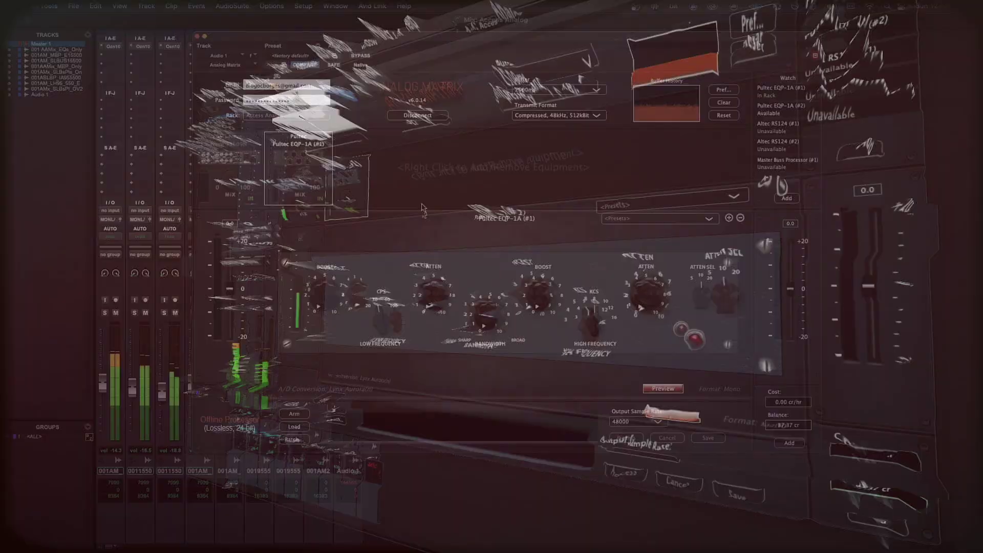
# Add The Culture Vulture from the Saturation category to the Analog Matrix rack
pyautogui.rightClick(397, 161)
pyautogui.moveTo(420, 234)
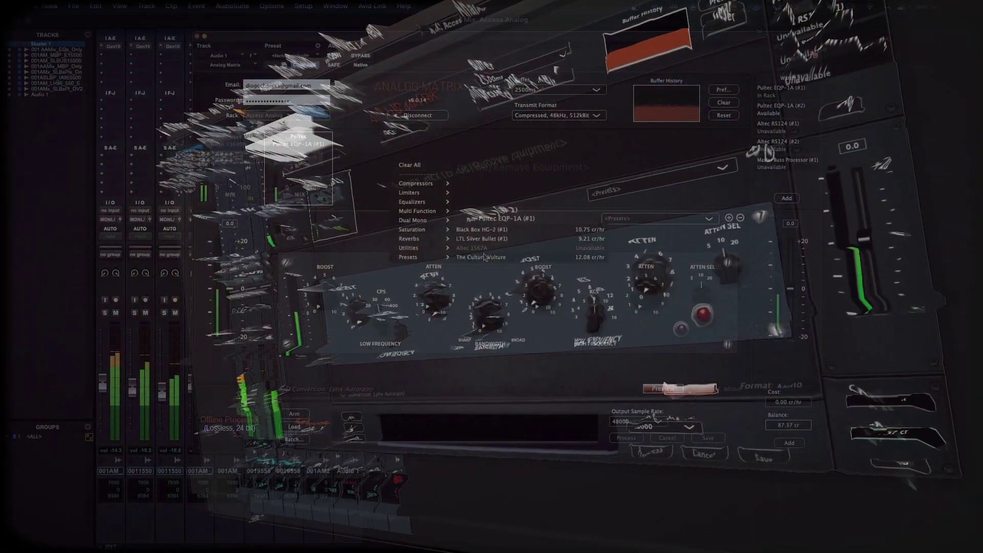
pyautogui.click(480, 257)
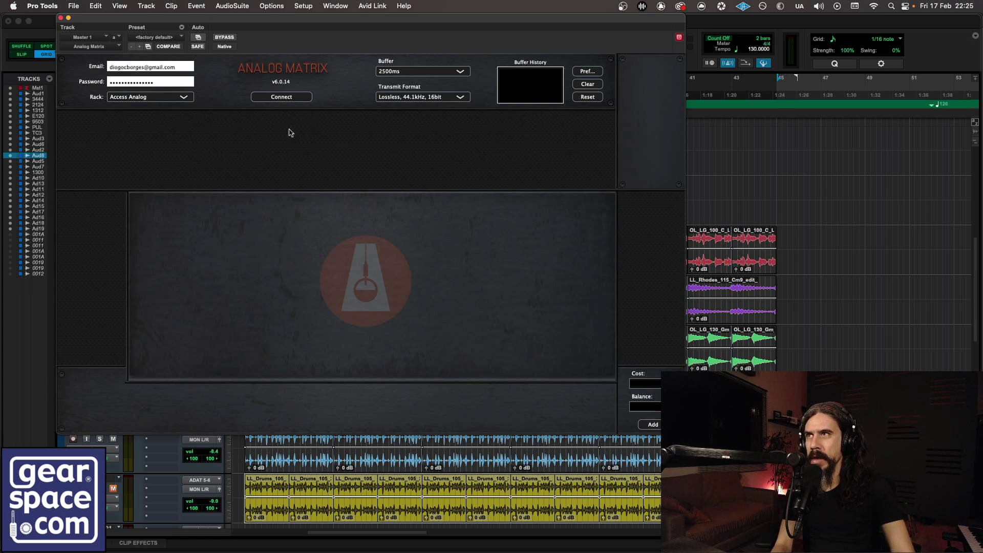
# Connect to the Access Analog rack, streaming Lossless 44.1kHz 16bit with a 2500ms buffer
pyautogui.click(273, 100)
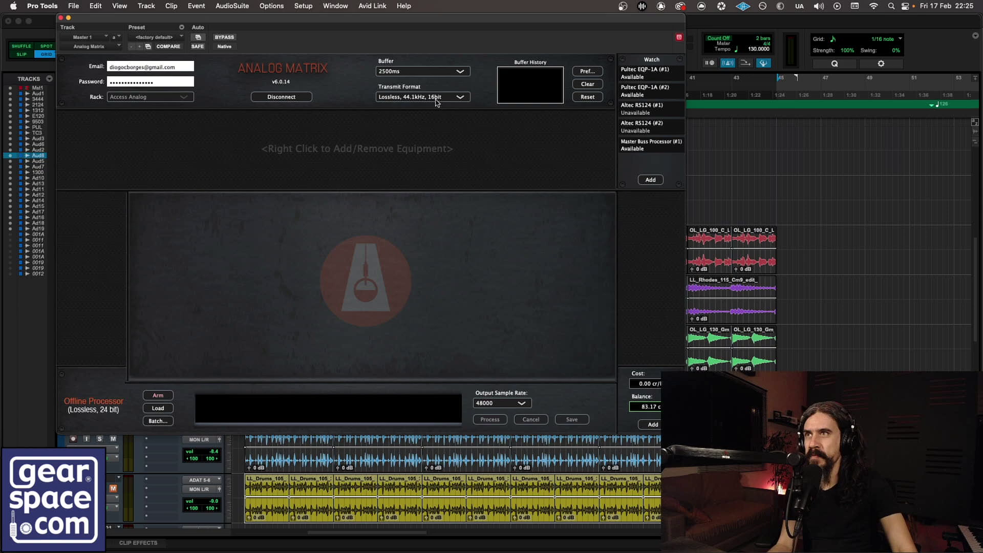
pyautogui.click(435, 102)
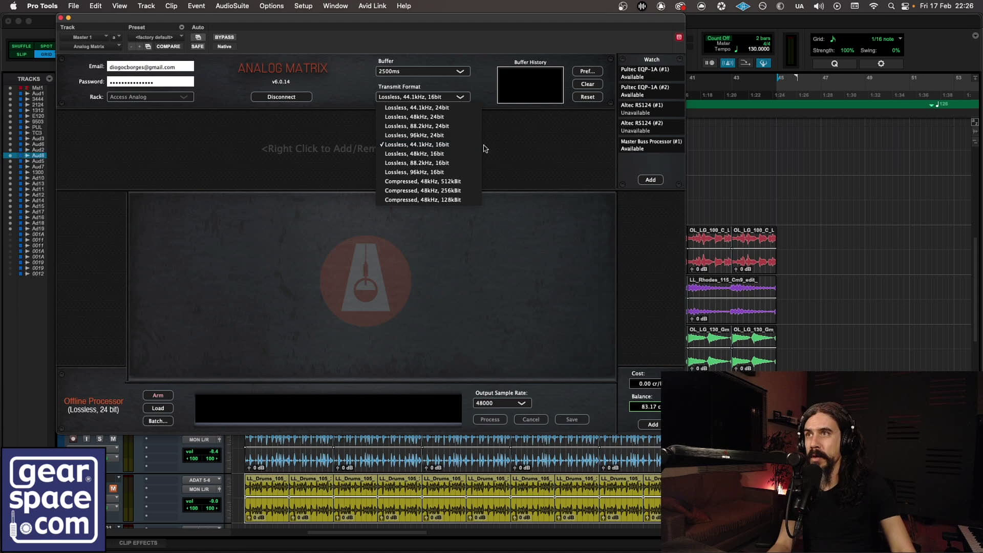
pyautogui.click(505, 146)
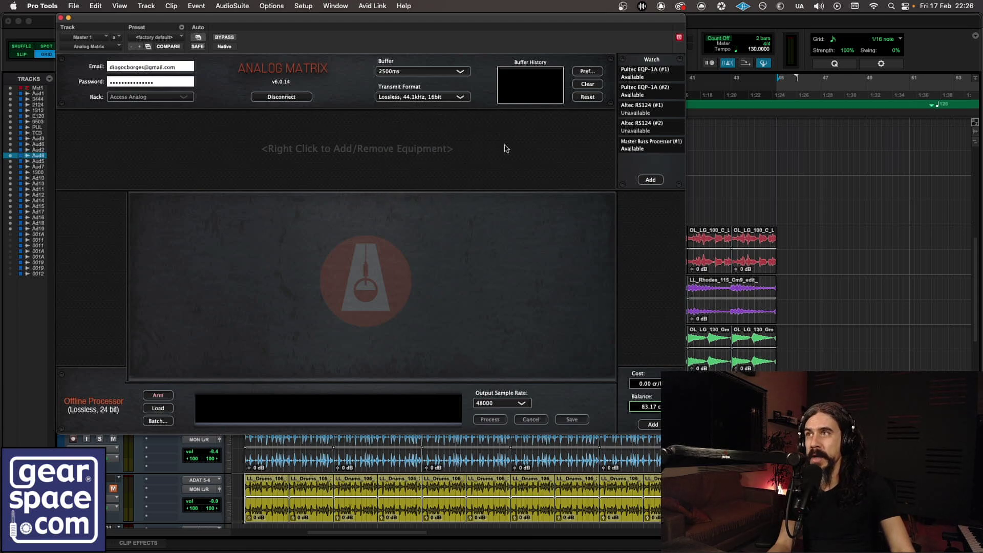
# Add a Pultec EQP-1A from the Dual Mono list to the empty rack
pyautogui.rightClick(120, 136)
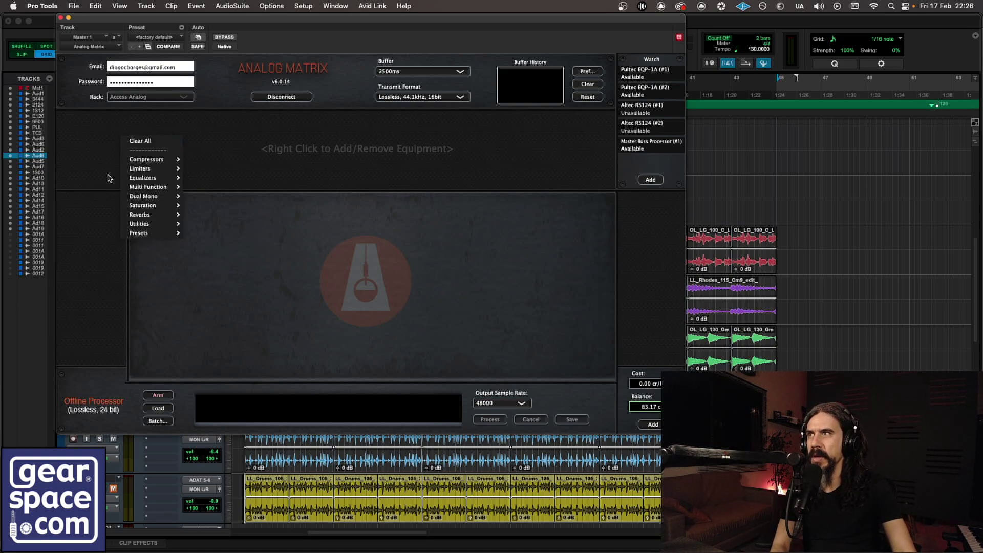
pyautogui.moveTo(125, 188)
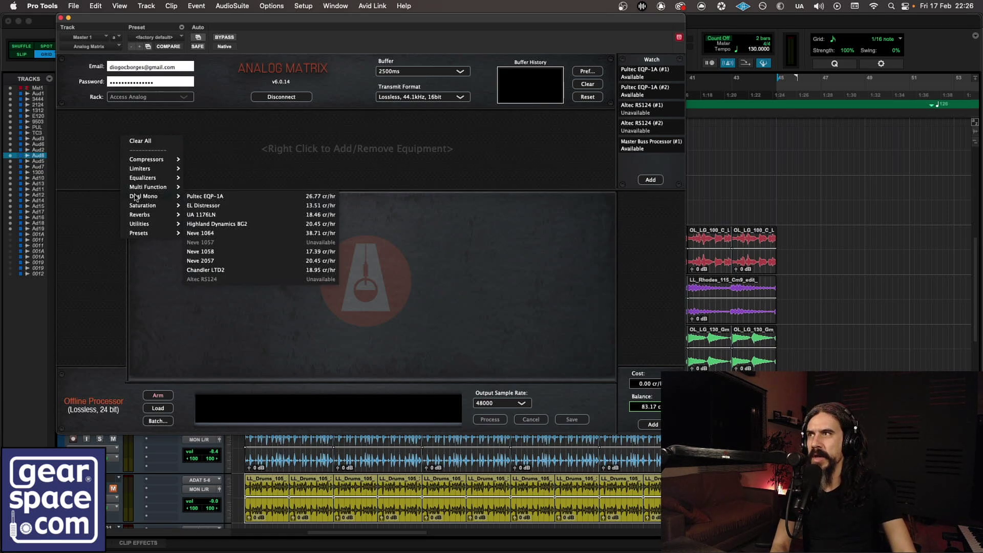
pyautogui.click(214, 198)
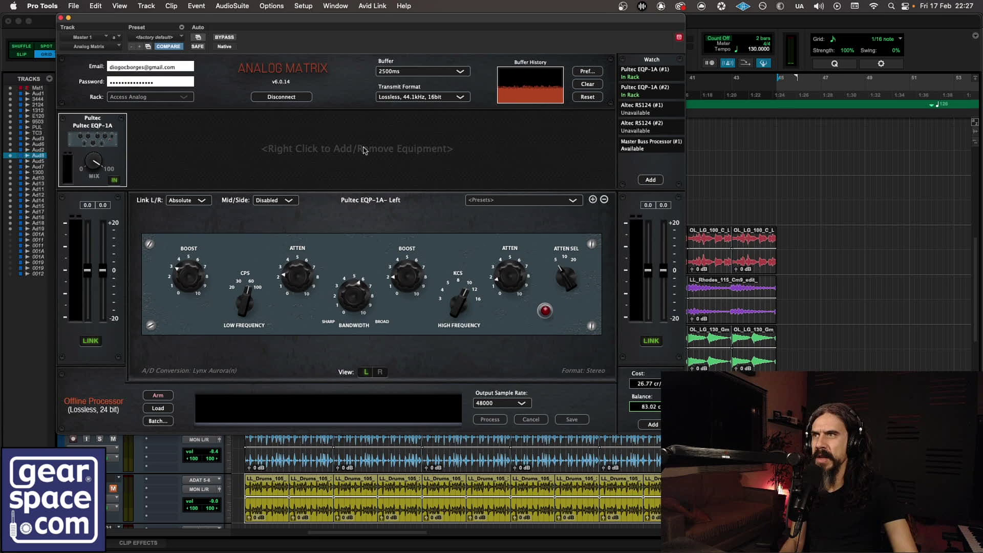
pyautogui.press('space')
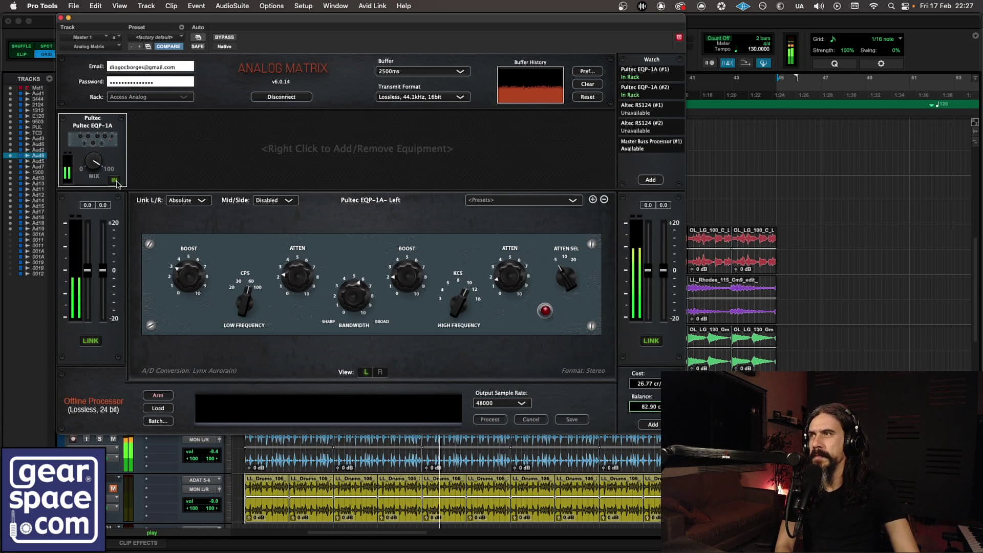
pyautogui.click(114, 180)
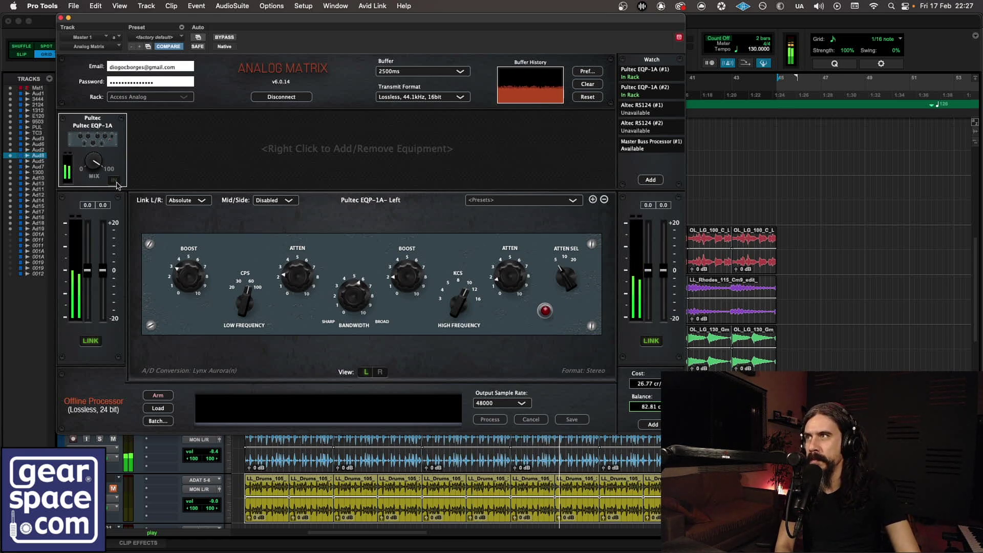
pyautogui.click(114, 181)
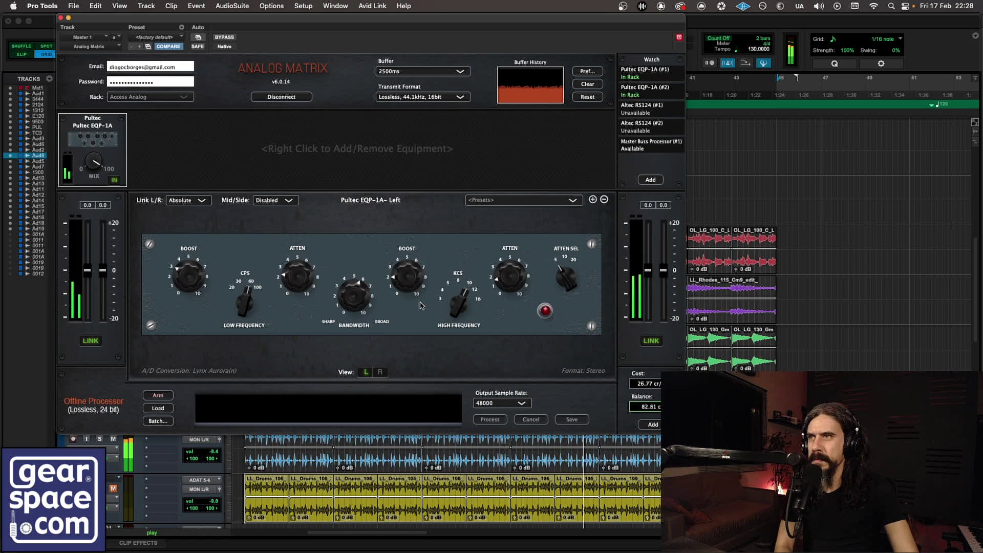
# Raise the Pultec's high and low BOOST and low ATTEN, set low CPS near 100, high KCS near 8
pyautogui.moveTo(409, 287); pyautogui.dragTo(416, 267)
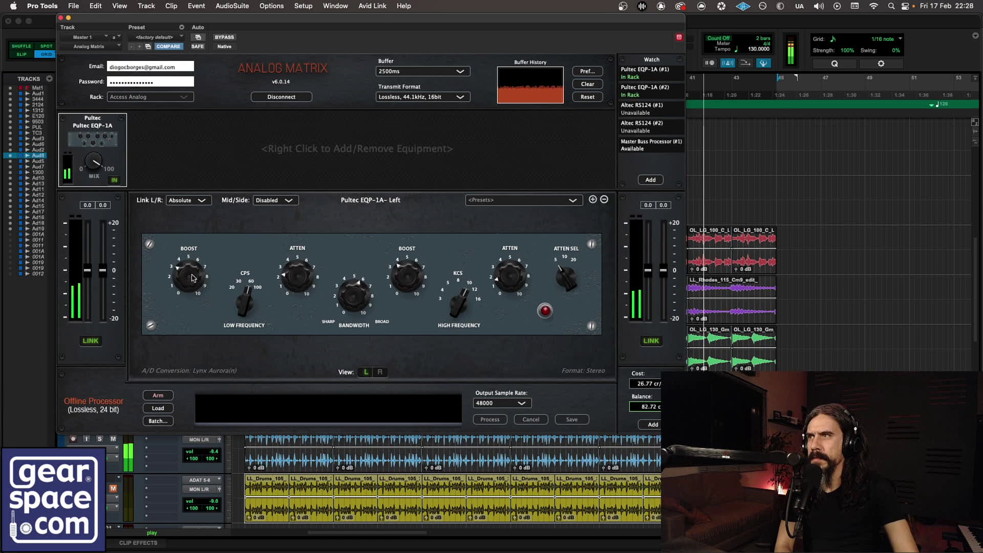
pyautogui.moveTo(193, 274); pyautogui.dragTo(197, 267)
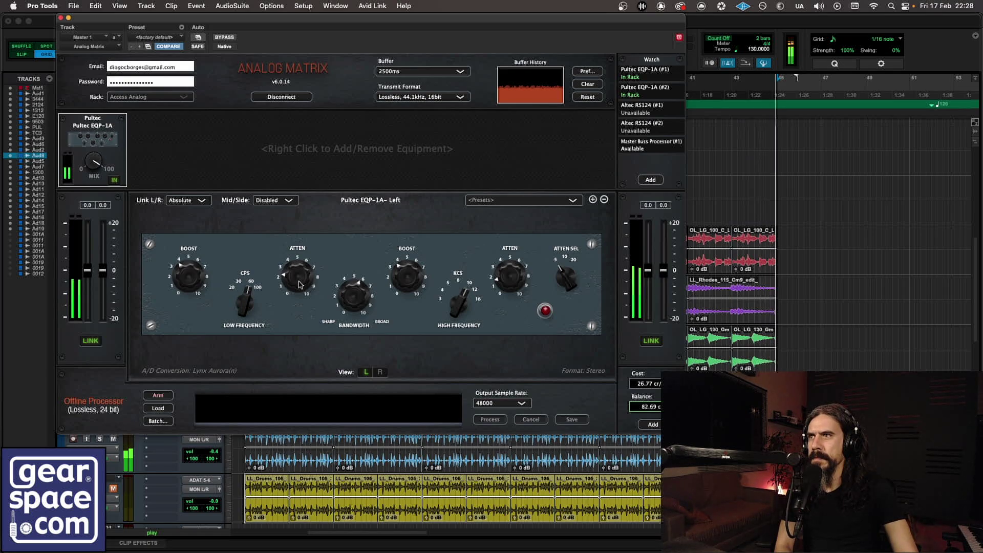
pyautogui.moveTo(300, 280); pyautogui.dragTo(302, 276)
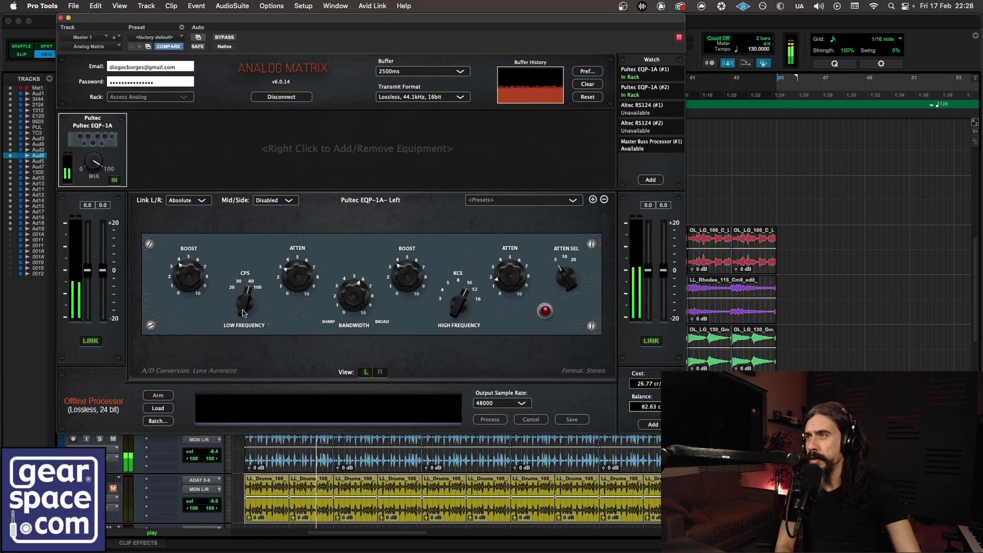
pyautogui.moveTo(242, 314); pyautogui.dragTo(248, 287)
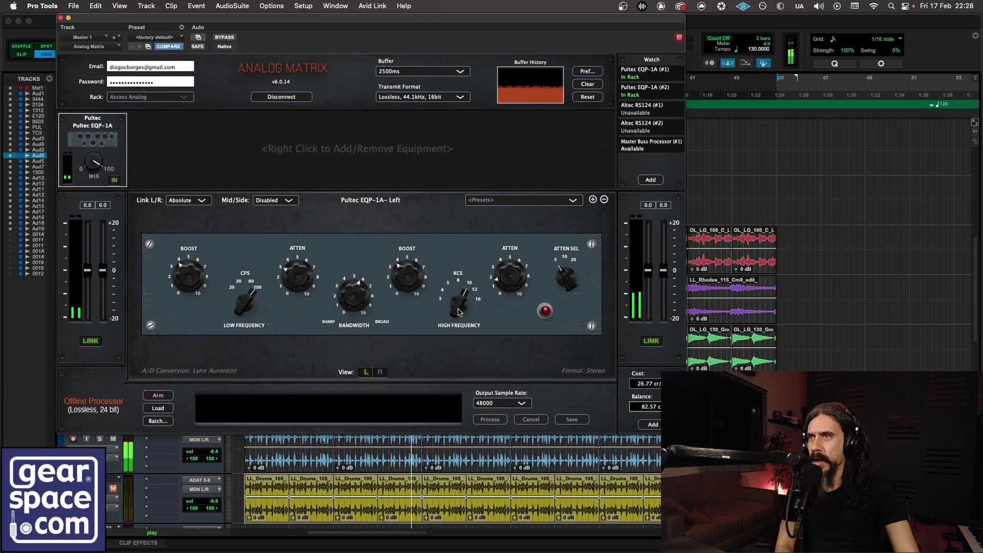
pyautogui.moveTo(459, 312); pyautogui.dragTo(458, 324)
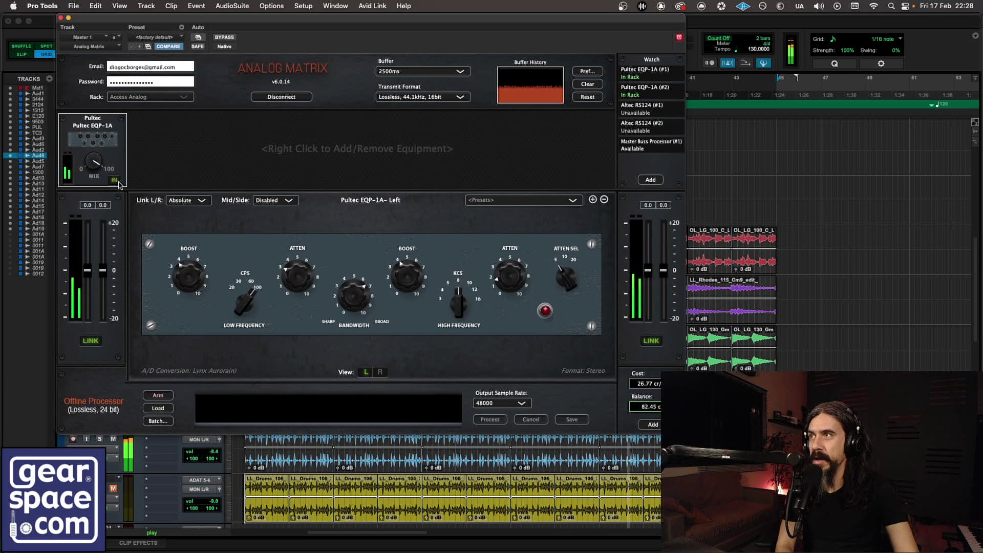
# A/B the Pultec using BYPASS, lower its MIX knob, and switch its IN button off
pyautogui.click(226, 38)
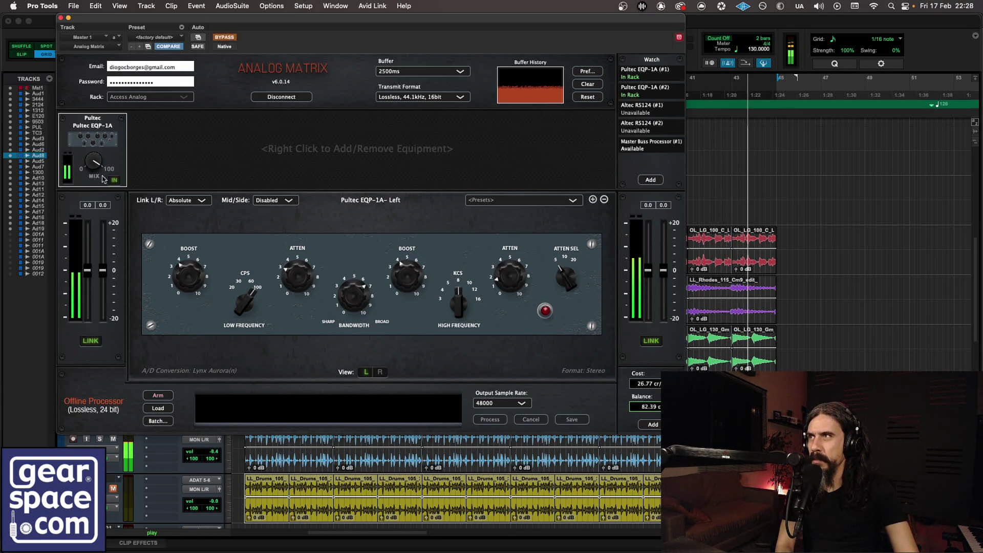
pyautogui.click(224, 37)
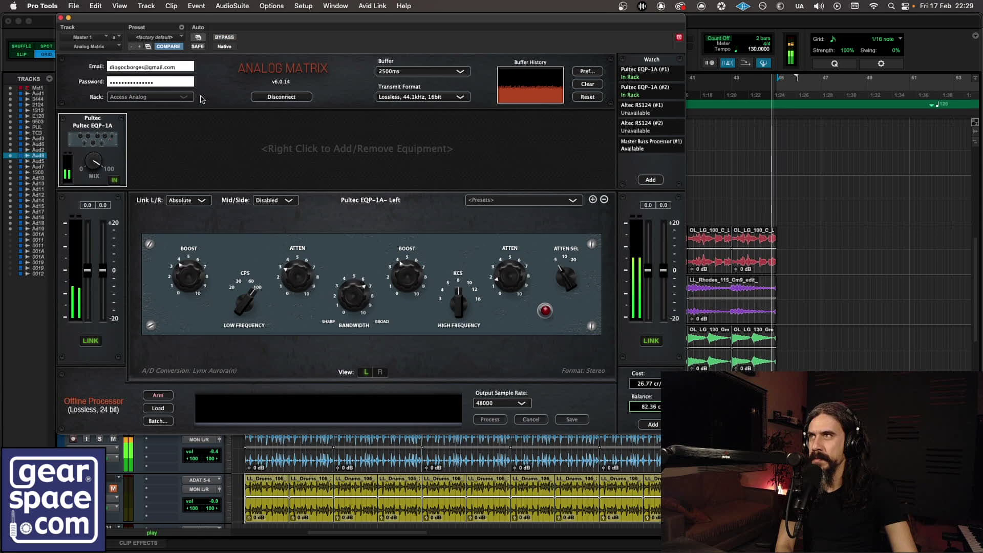
pyautogui.moveTo(101, 167); pyautogui.dragTo(97, 198)
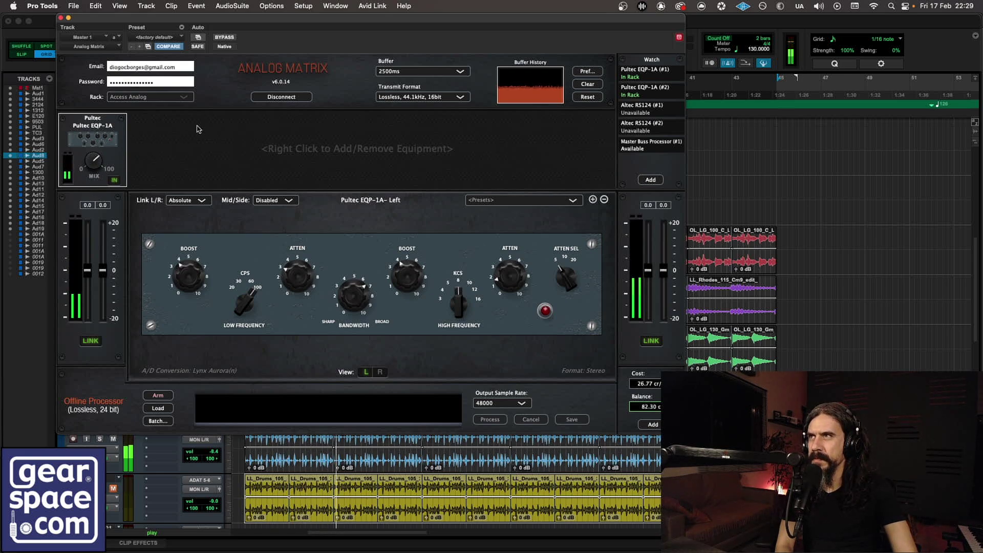
pyautogui.click(114, 180)
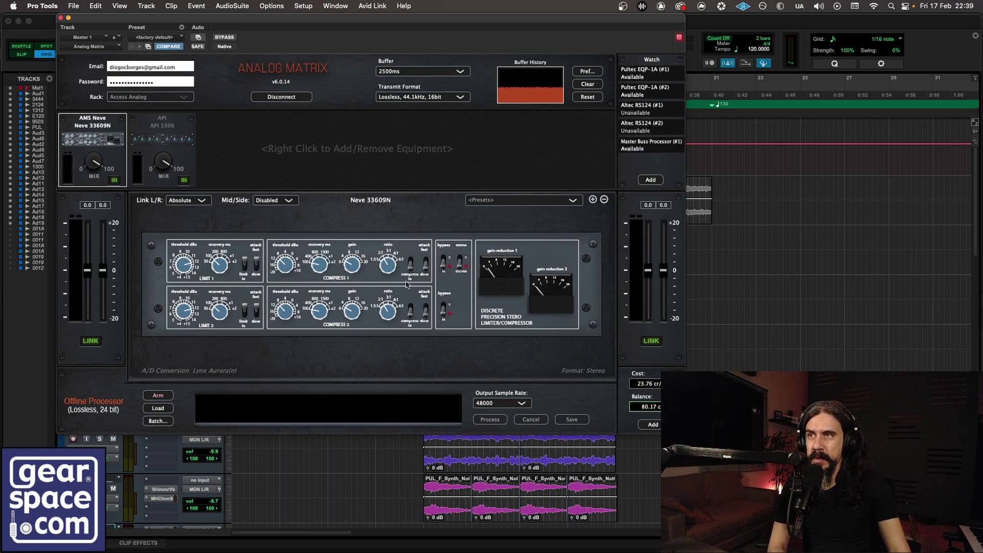
# View the API 5500 and then the Neve 33609N compressor controls, and start playback
pyautogui.click(172, 127)
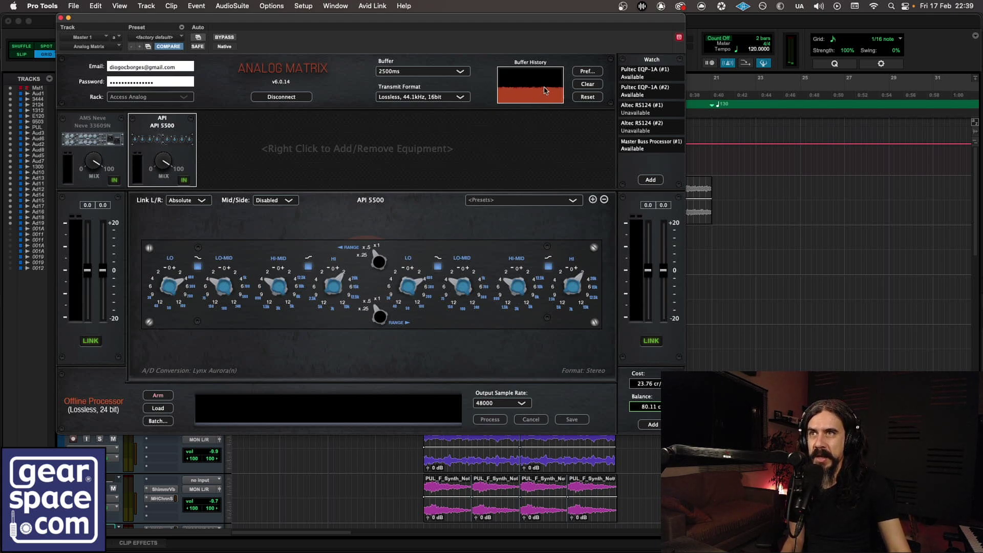
pyautogui.click(103, 129)
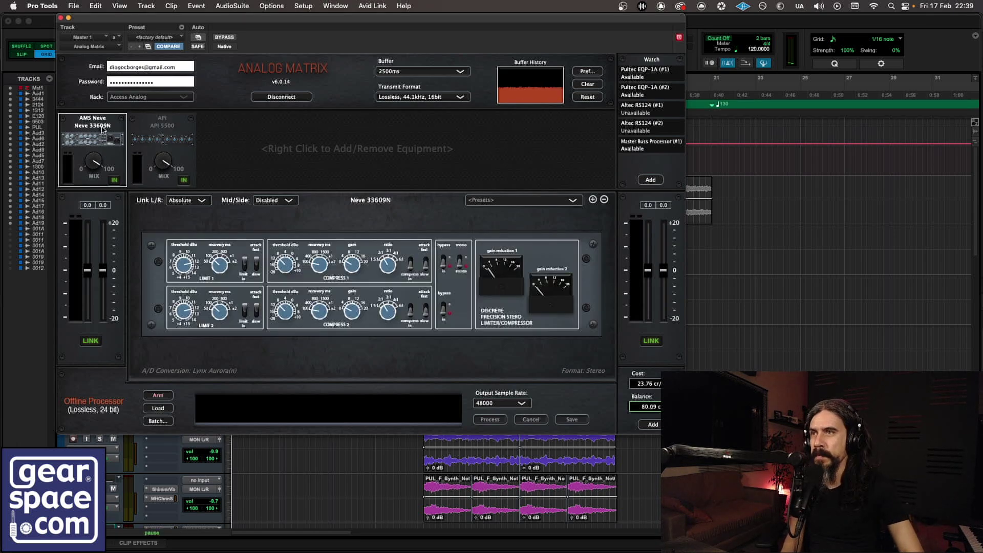
pyautogui.press('space')
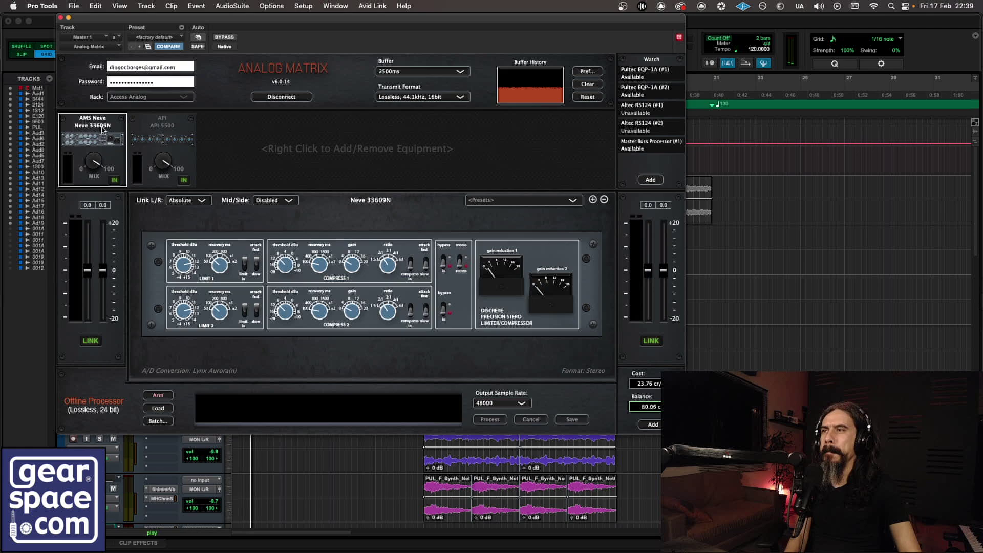
# Restart synth playback and switch the Neve 33609N and API 5500 out of circuit
pyautogui.press('space')
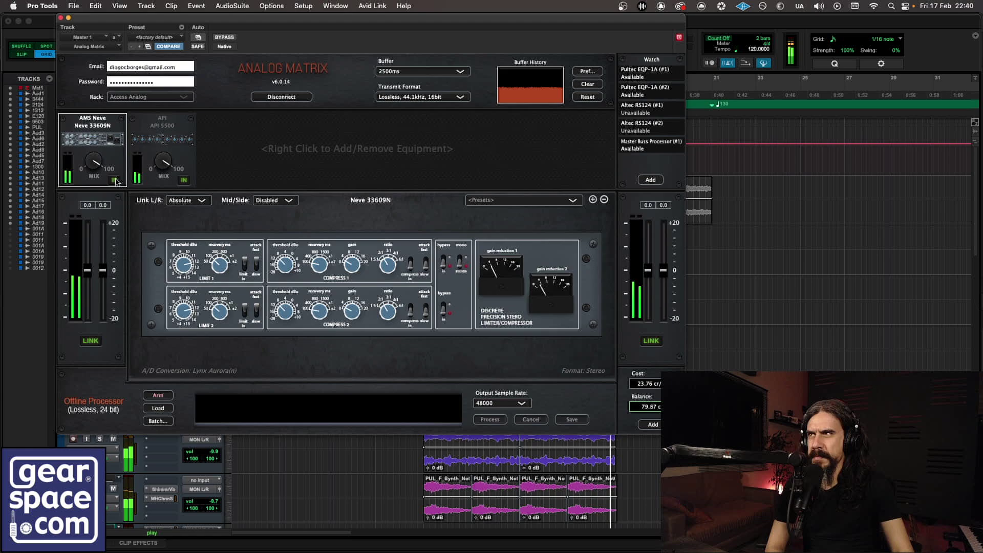
pyautogui.click(114, 181)
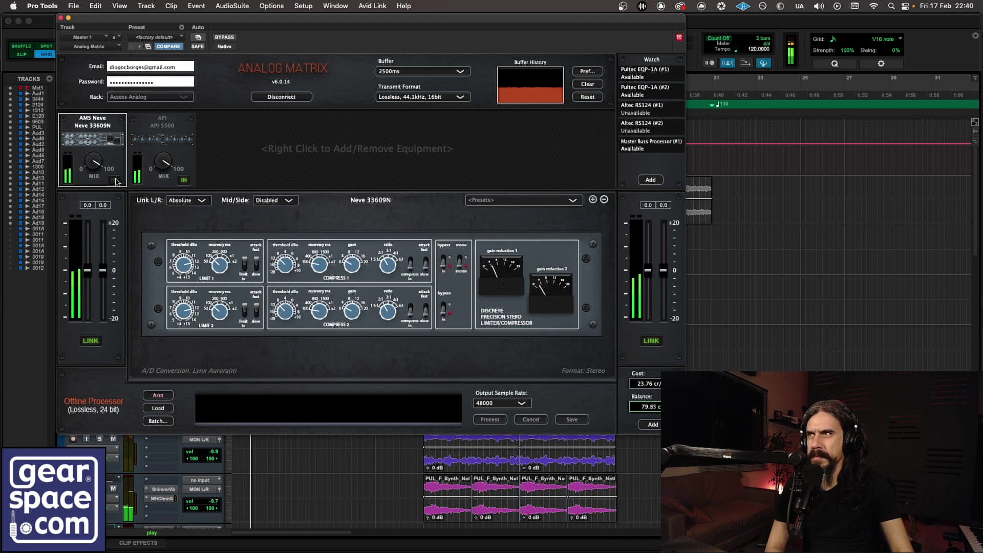
pyautogui.click(181, 182)
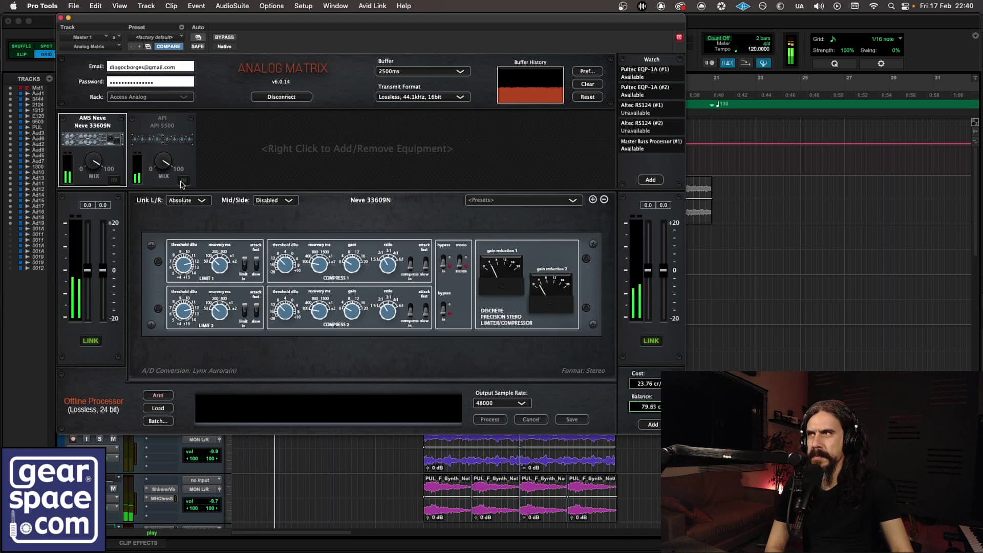
# Put the Neve 33609N and then the API 5500 back in circuit
pyautogui.click(164, 131)
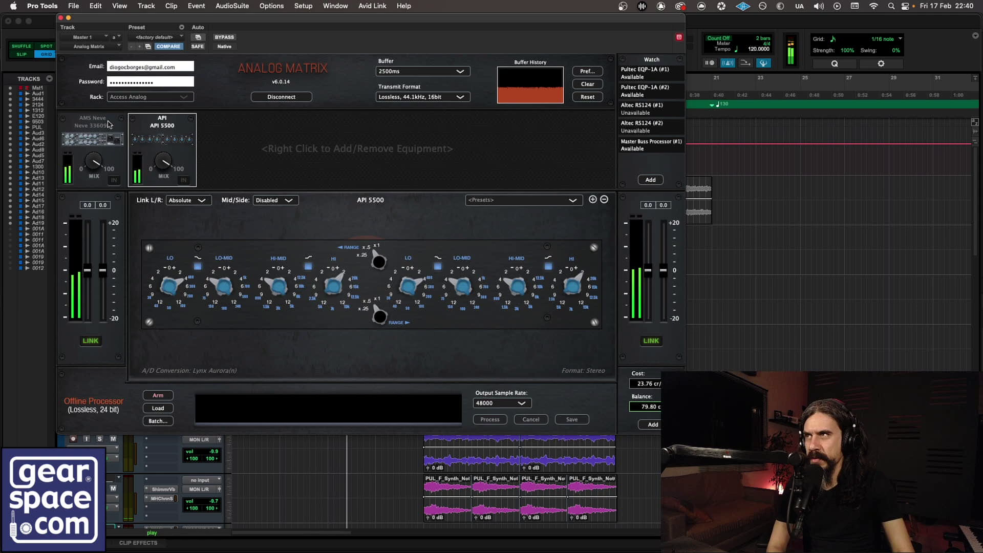
pyautogui.click(109, 125)
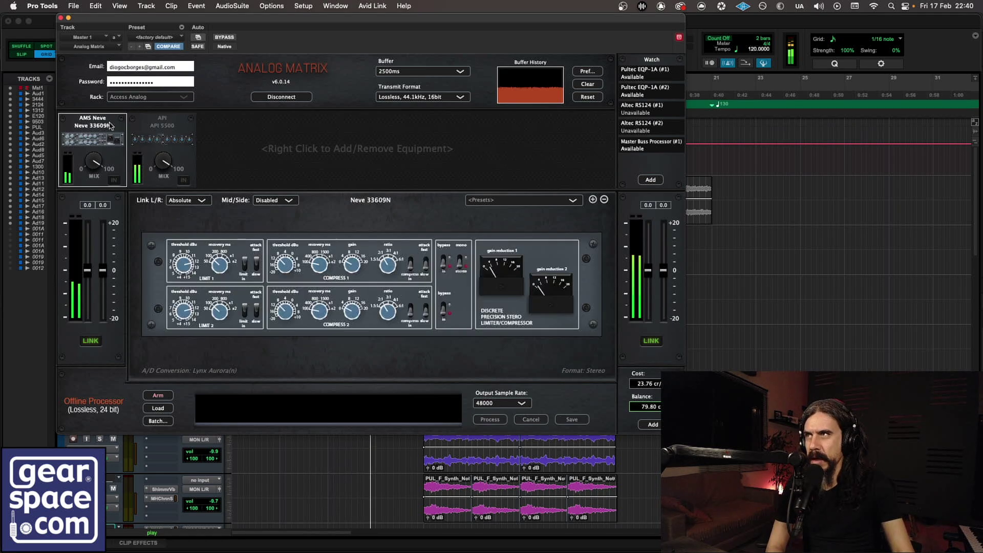
pyautogui.click(113, 180)
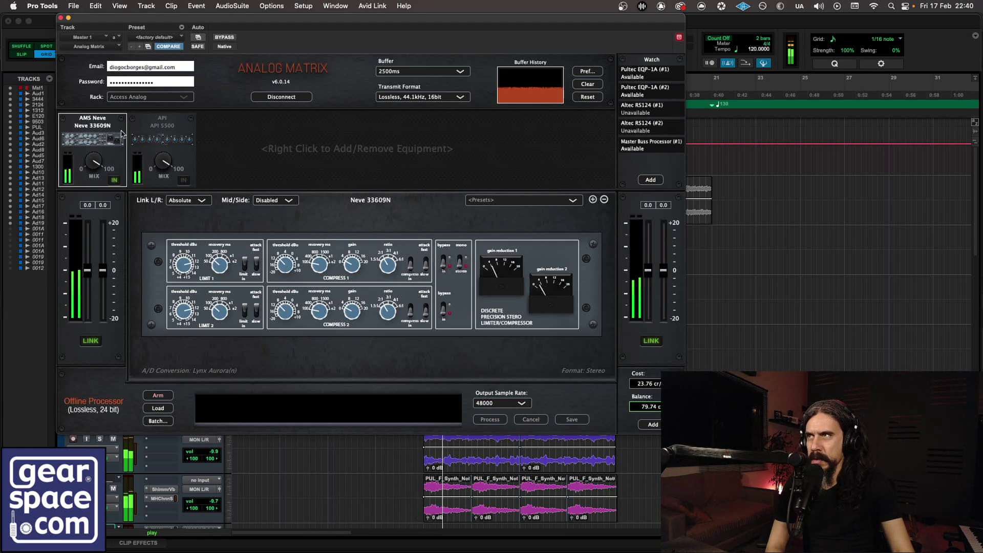
pyautogui.click(169, 132)
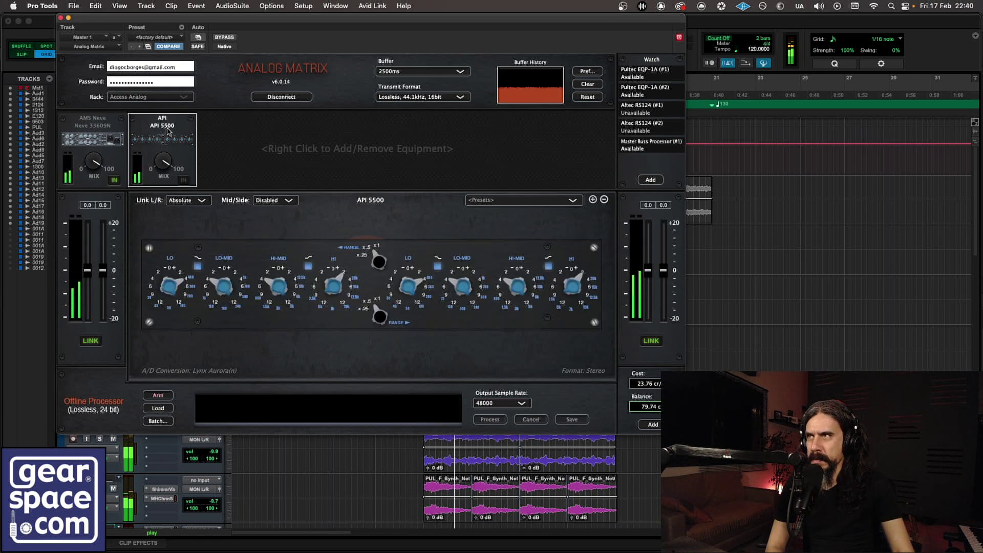
pyautogui.click(184, 181)
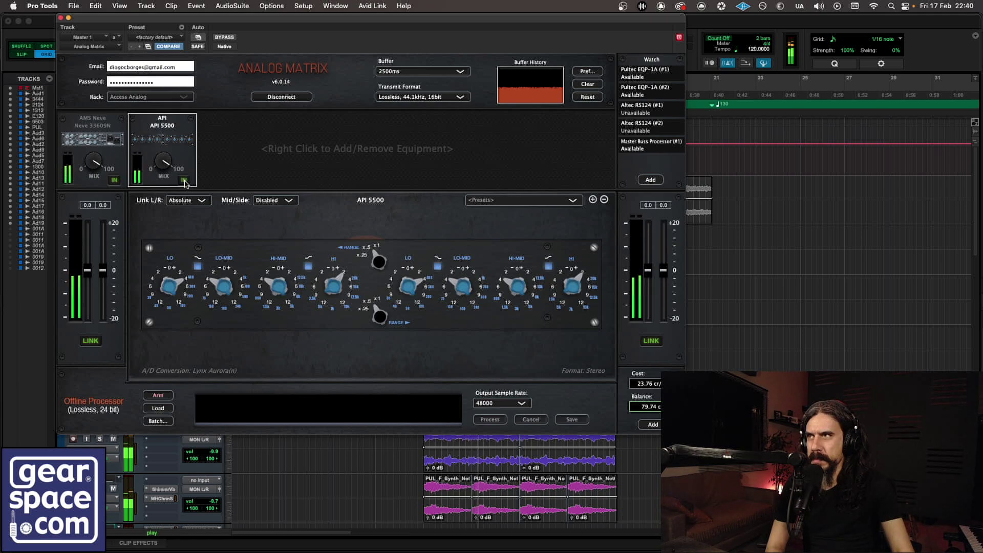
# Take both units out, then put the API 5500 back in to hear it alone
pyautogui.click(114, 181)
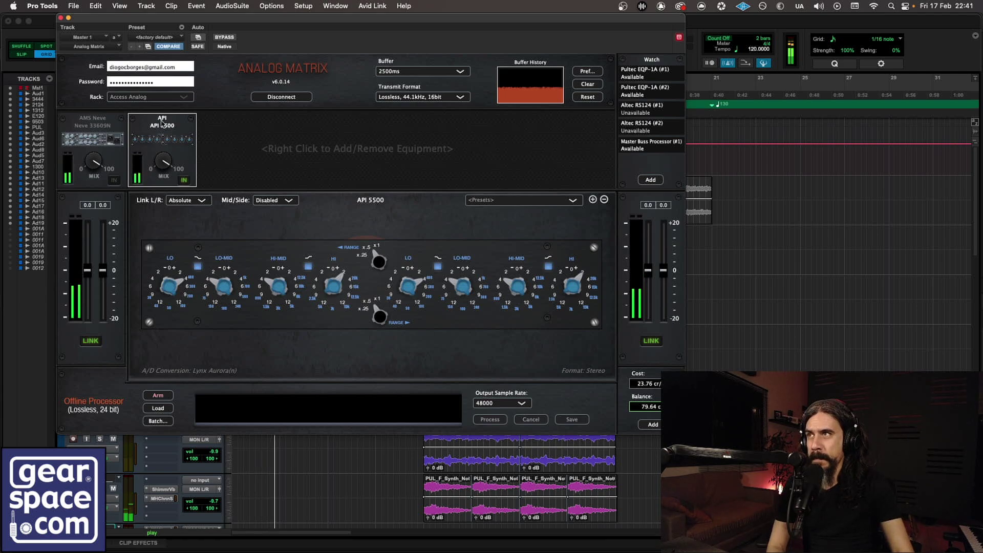
pyautogui.click(184, 180)
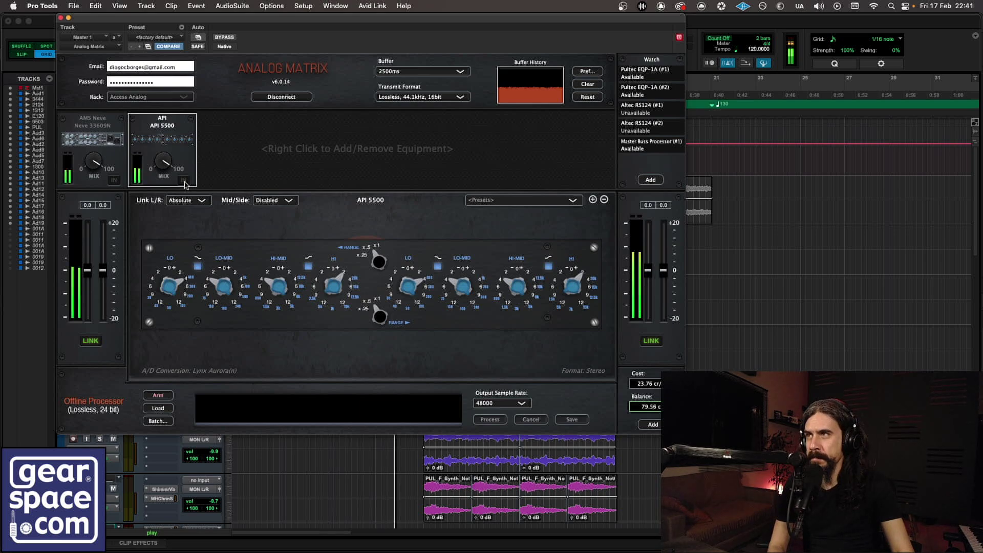
pyautogui.click(184, 180)
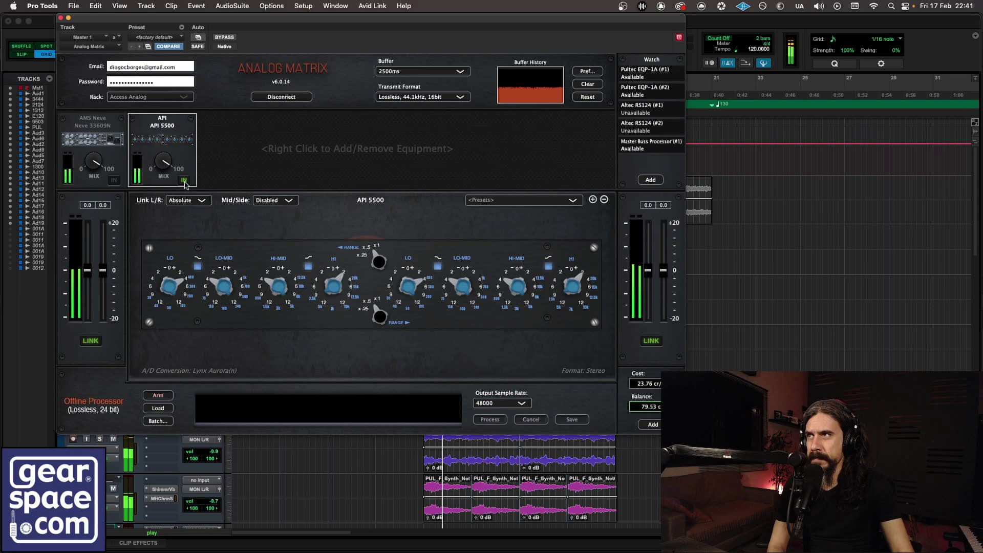
# Re-engage the Neve 33609N with its compressor controls showing, and stop playback
pyautogui.click(102, 127)
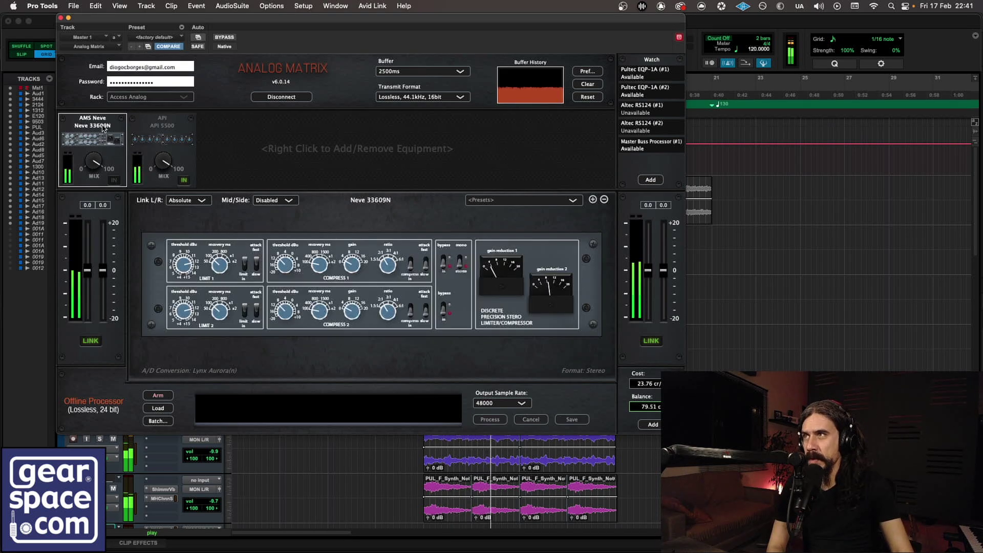
pyautogui.click(114, 180)
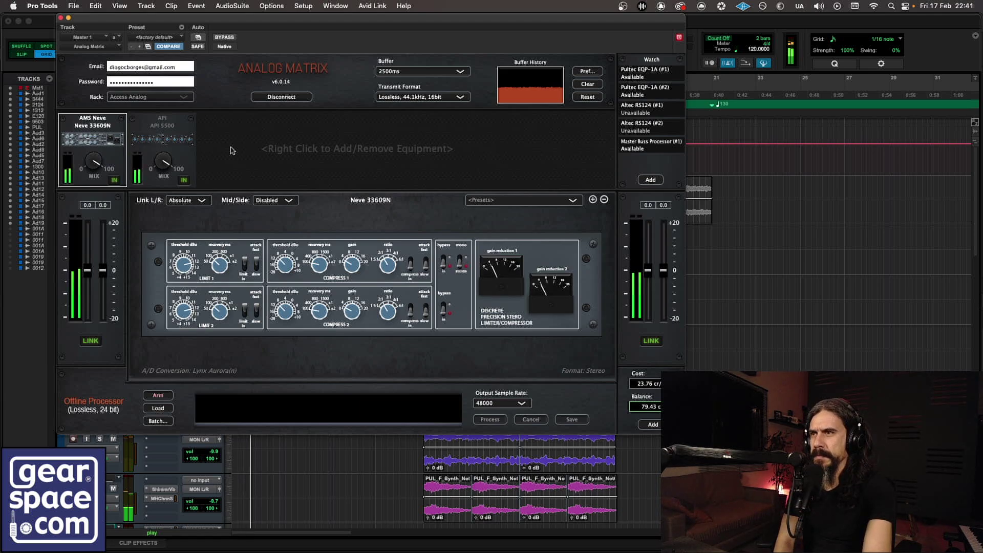
pyautogui.press('space')
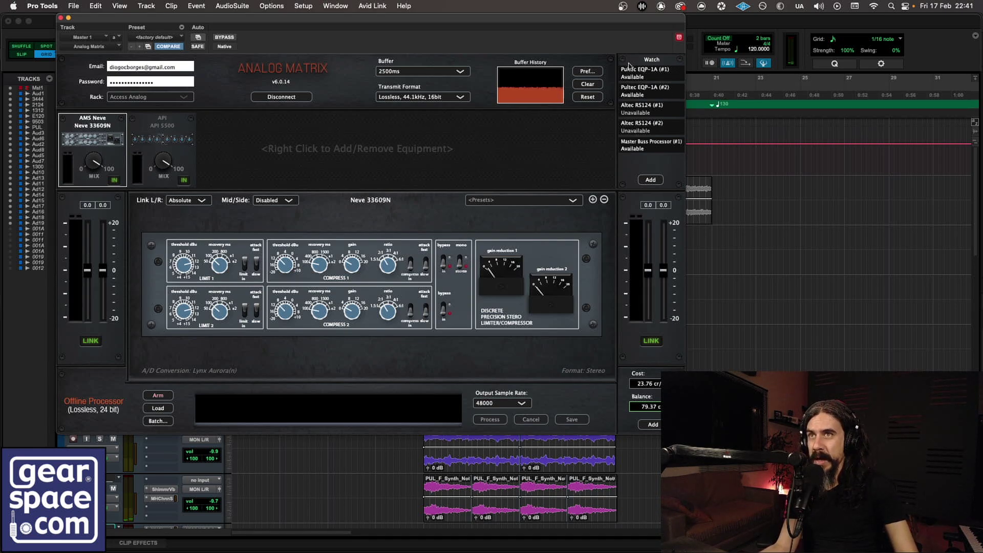
# Browse the equipment category menus without adding anything
pyautogui.click(647, 180)
pyautogui.moveTo(613, 197)
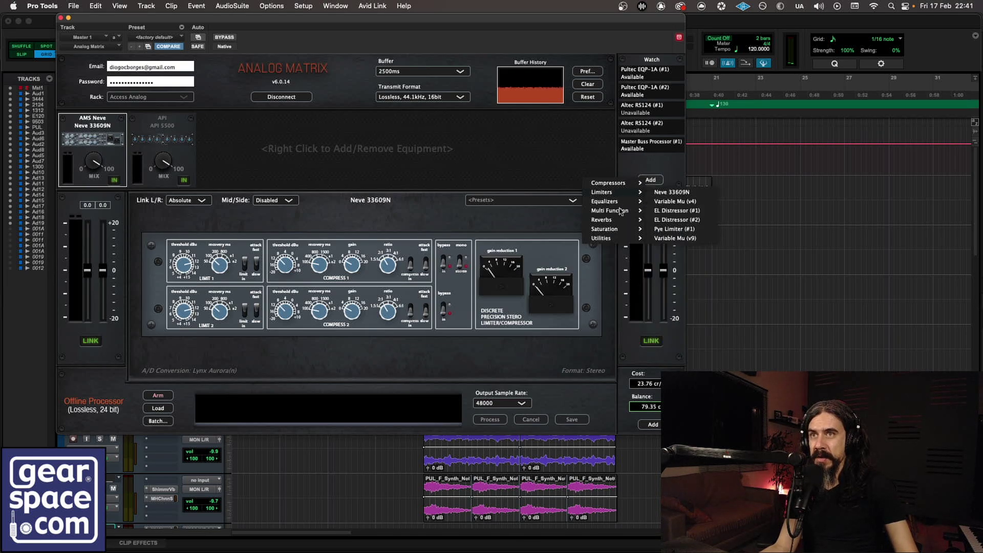
pyautogui.click(447, 149)
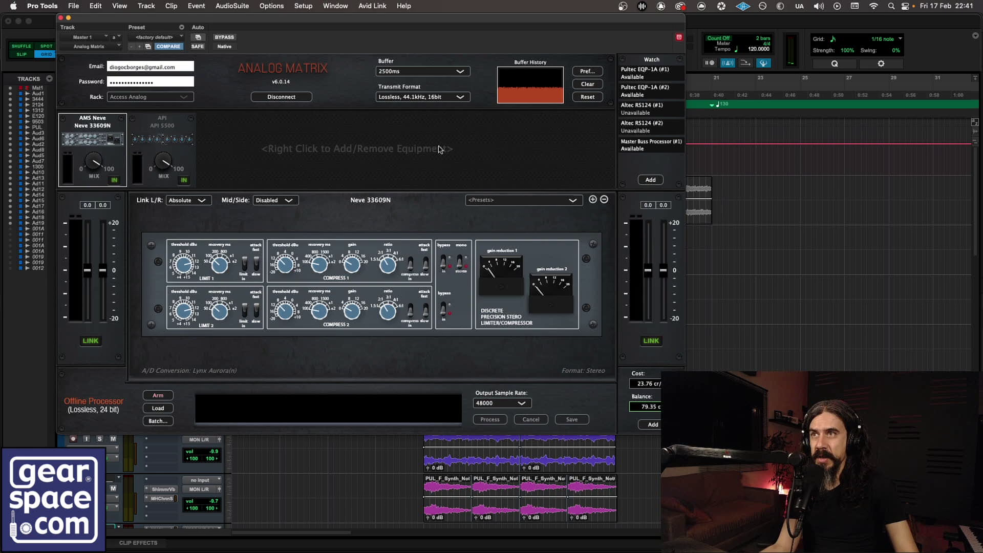
pyautogui.rightClick(439, 149)
pyautogui.moveTo(469, 169)
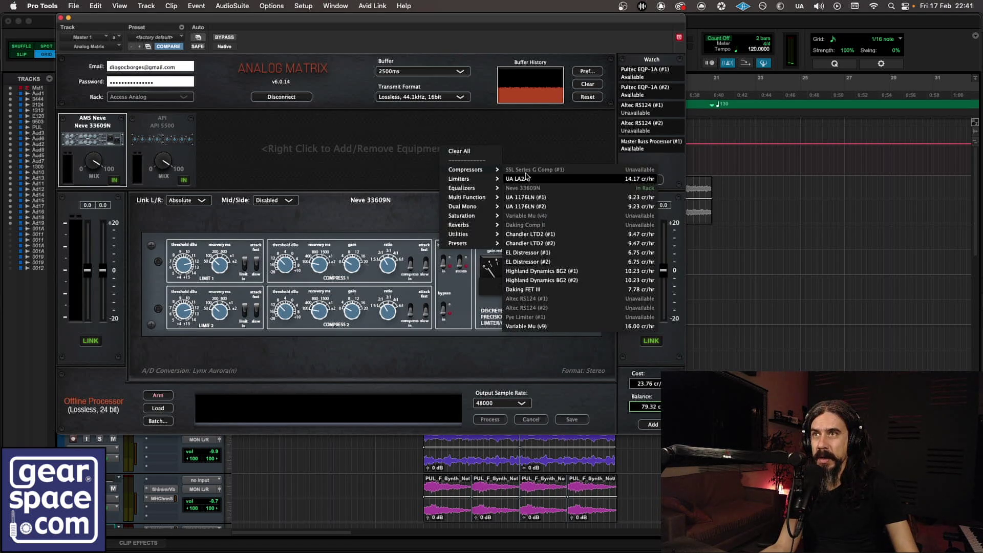
pyautogui.click(552, 160)
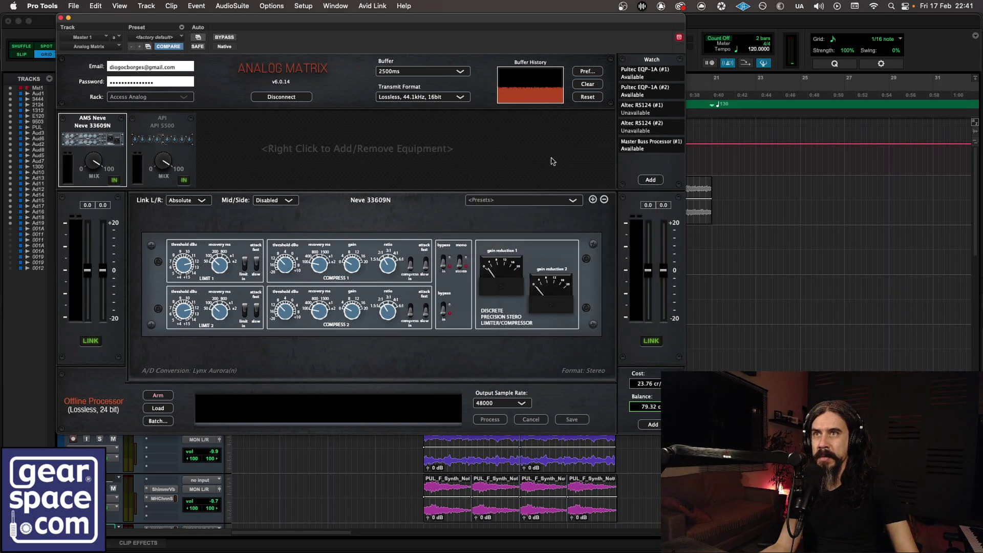
# Add the SSL Series G Comp to the watch list
pyautogui.click(644, 181)
pyautogui.moveTo(610, 187)
pyautogui.click(667, 185)
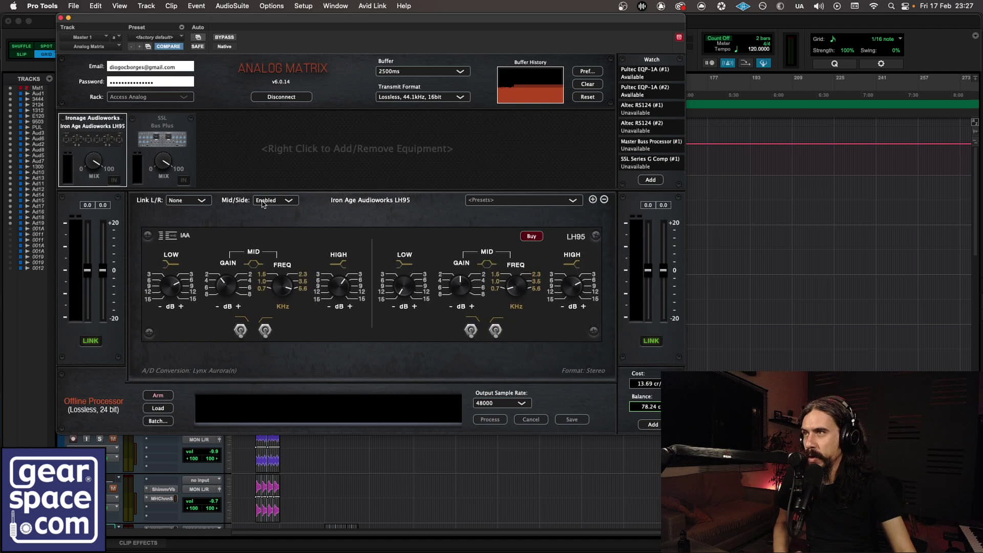
# Leave the Link L/R stereo link on None and display the SSL Bus Plus controls
pyautogui.click(183, 202)
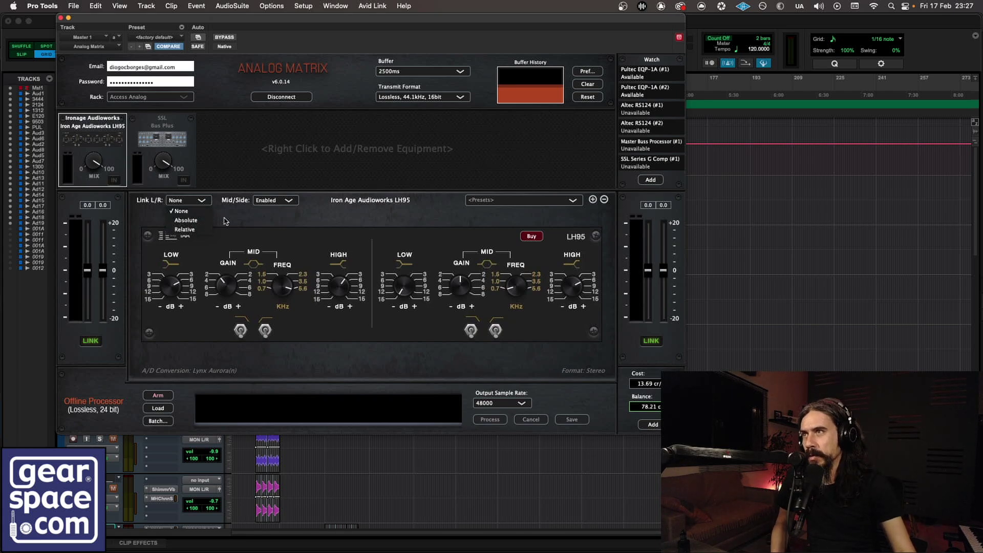
pyautogui.click(243, 216)
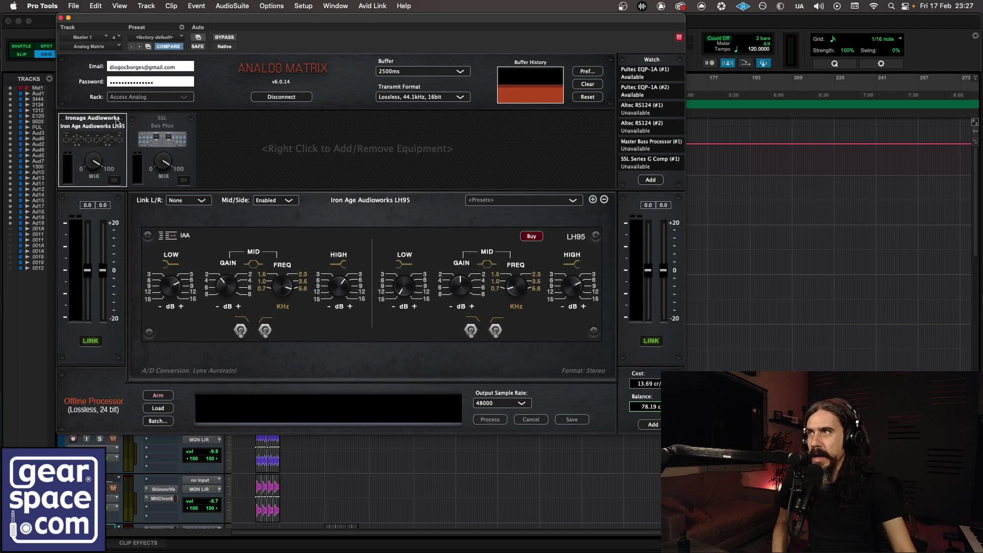
pyautogui.click(157, 128)
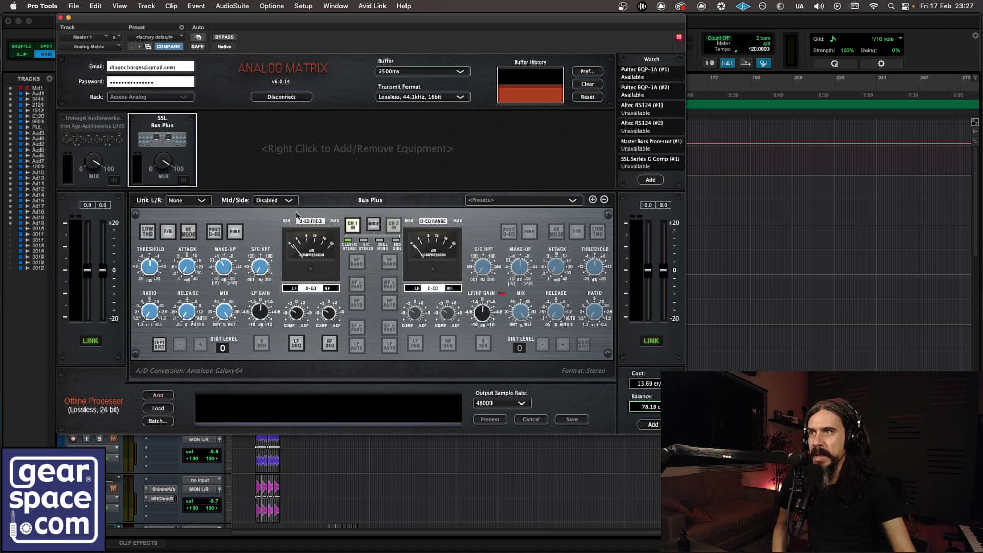
# Load the Bus Plus 'Safe Stereo Mix' preset, then start session playback
pyautogui.click(486, 202)
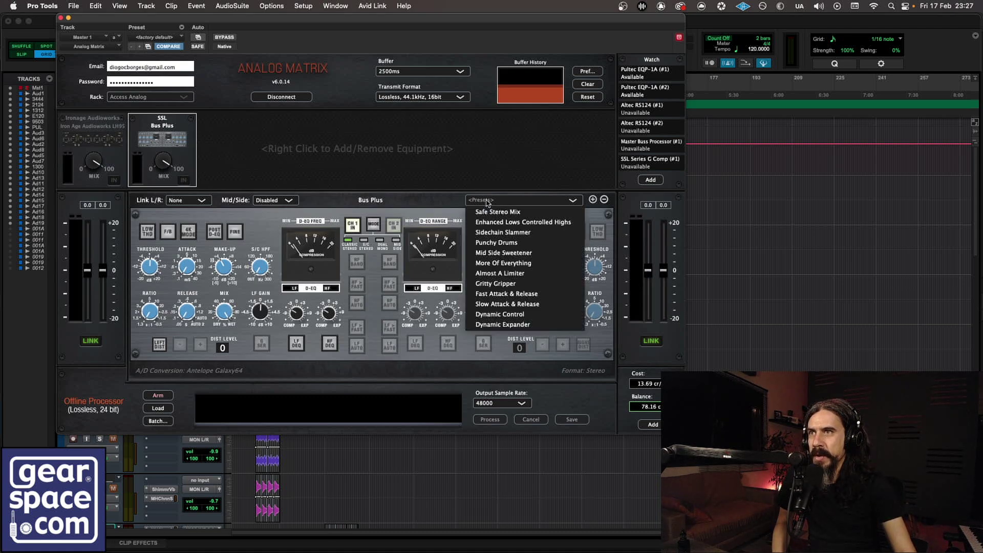
pyautogui.click(488, 213)
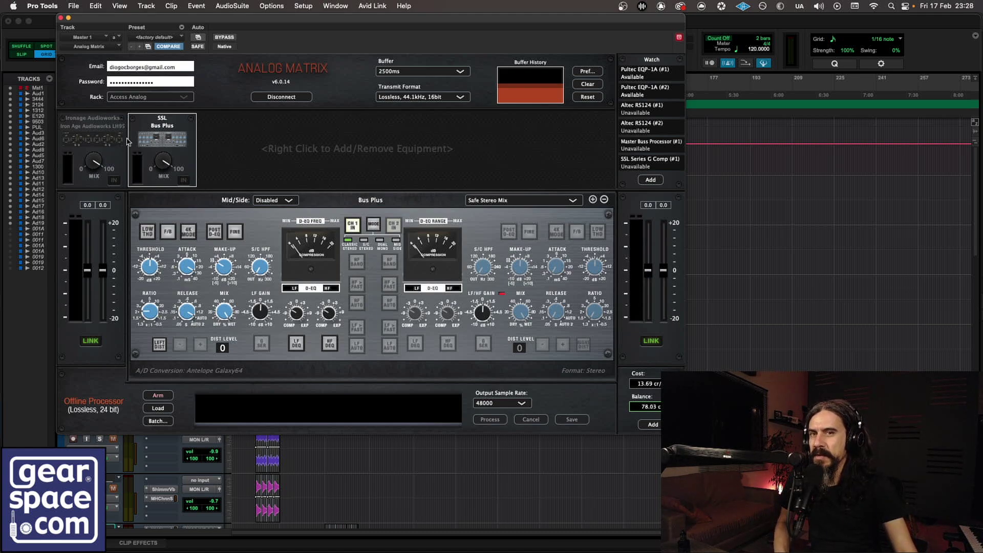
pyautogui.press('space')
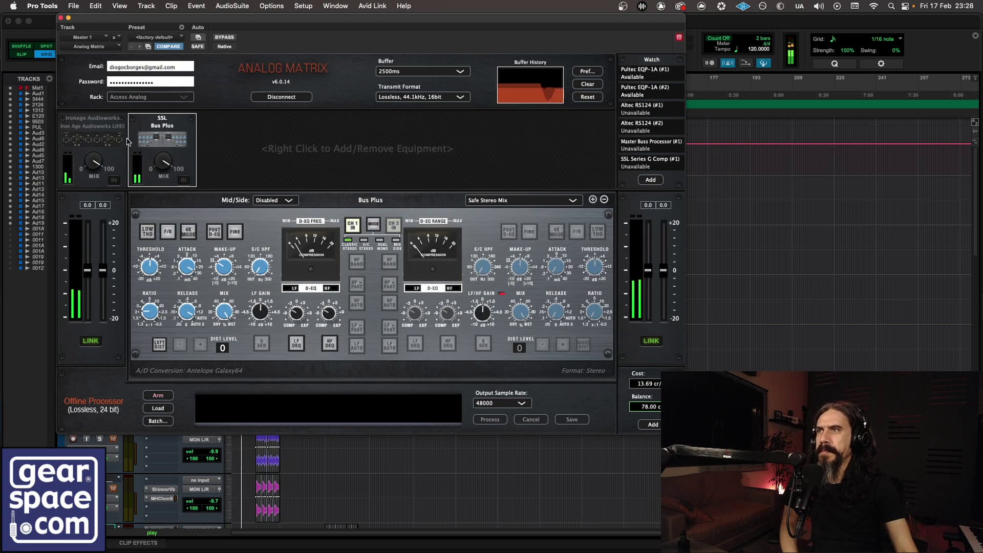
# Switch the Iron Age LH95 and then the SSL Bus Plus into circuit
pyautogui.click(105, 127)
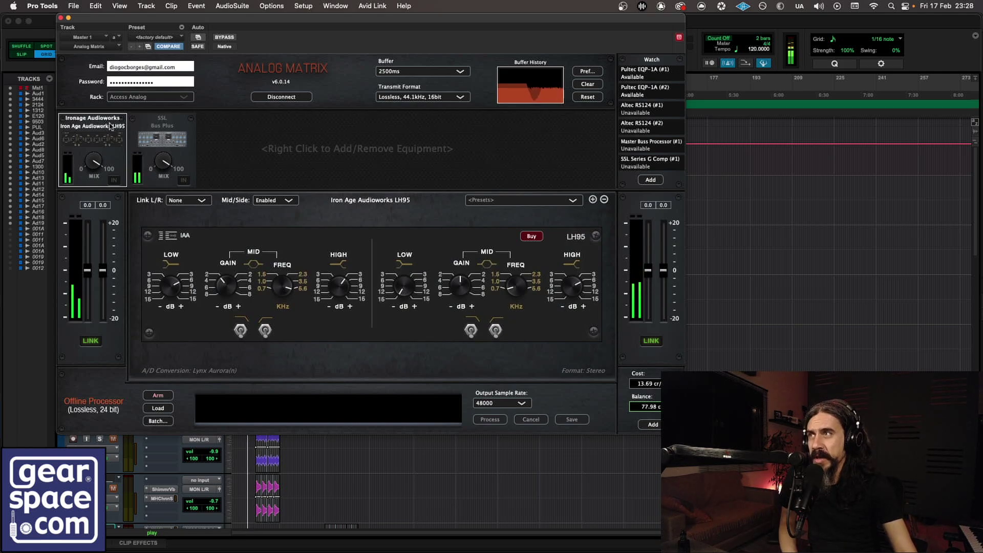
pyautogui.click(114, 180)
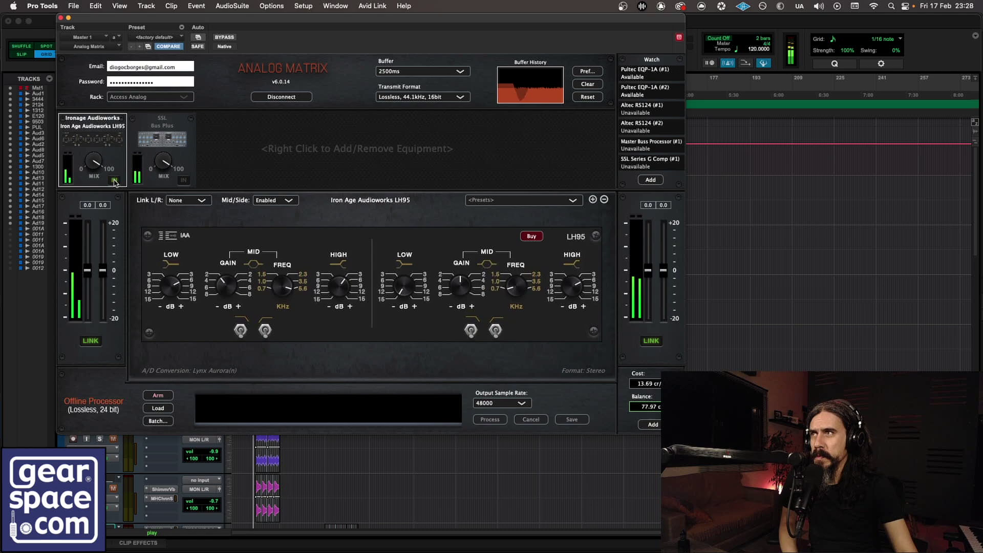
pyautogui.click(160, 126)
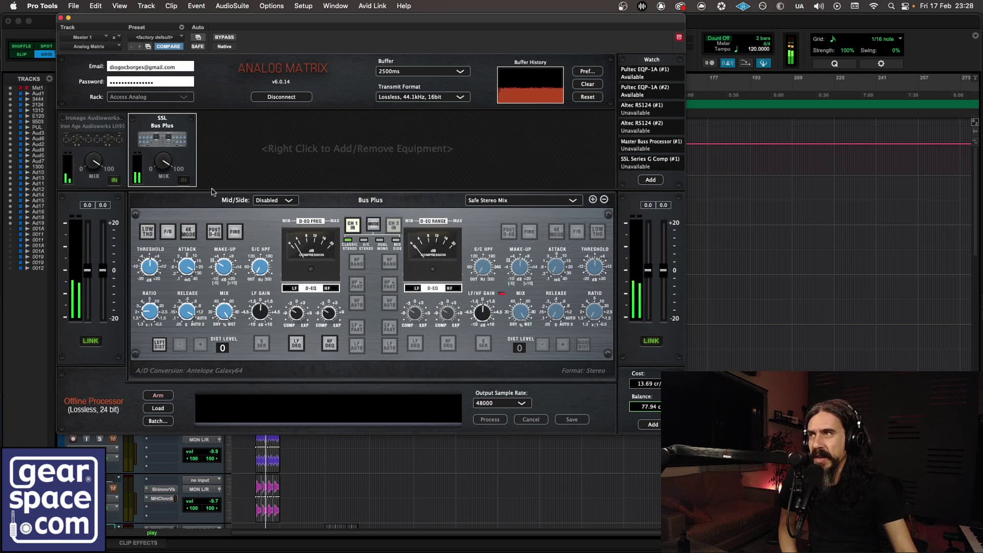
pyautogui.click(183, 180)
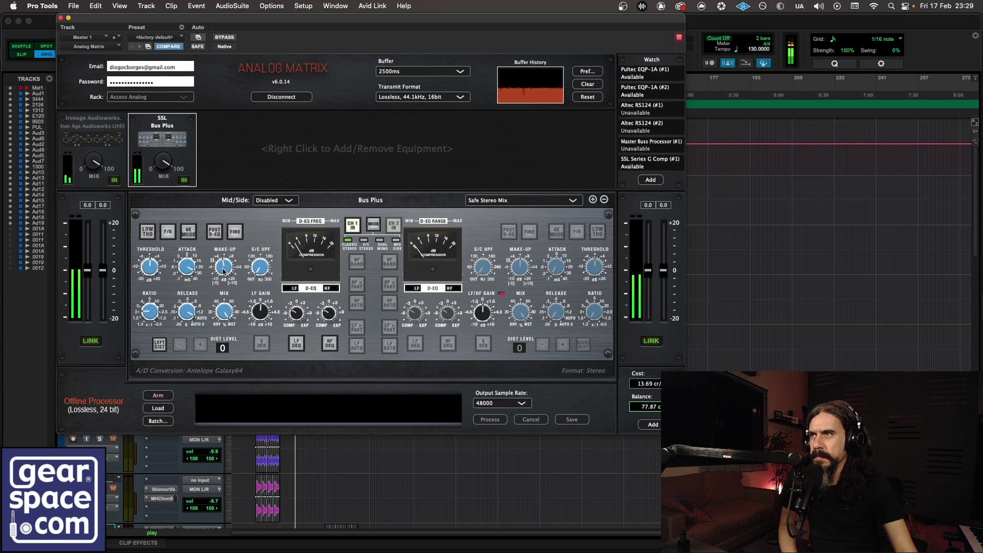
# Enable Bus Plus HF DEQ and LF DEQ, then lower the LH95 left HIGH gain
pyautogui.click(329, 344)
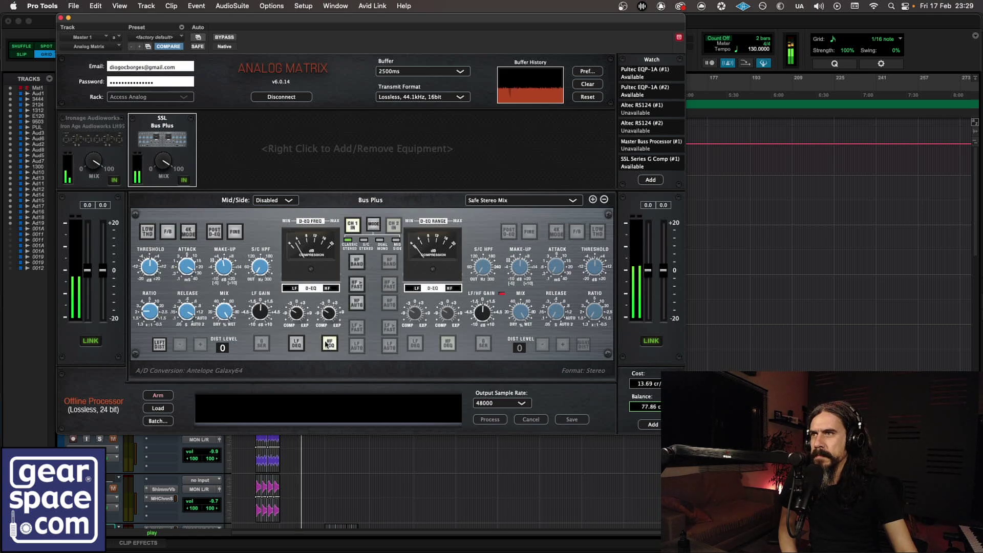
pyautogui.click(297, 344)
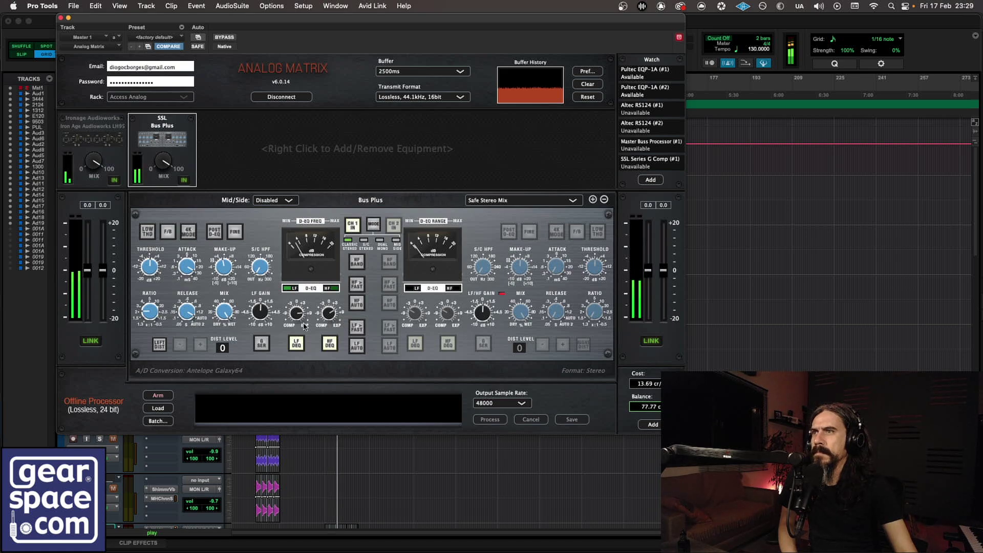
pyautogui.click(99, 129)
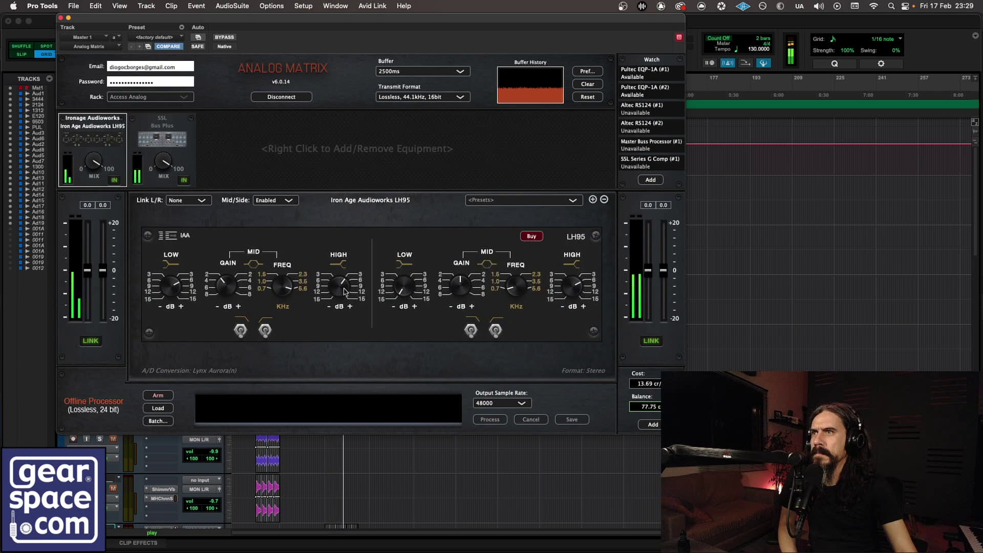
pyautogui.moveTo(346, 291); pyautogui.dragTo(344, 291)
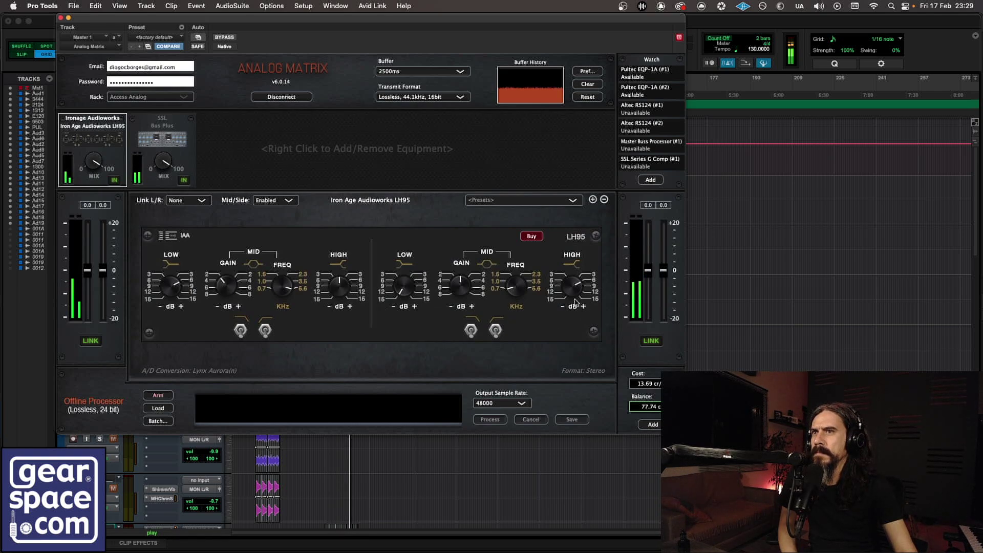
# Nudge the LH95 right HIGH gain, then bypass and re-engage both the LH95 and Bus Plus
pyautogui.moveTo(576, 300); pyautogui.dragTo(576, 298)
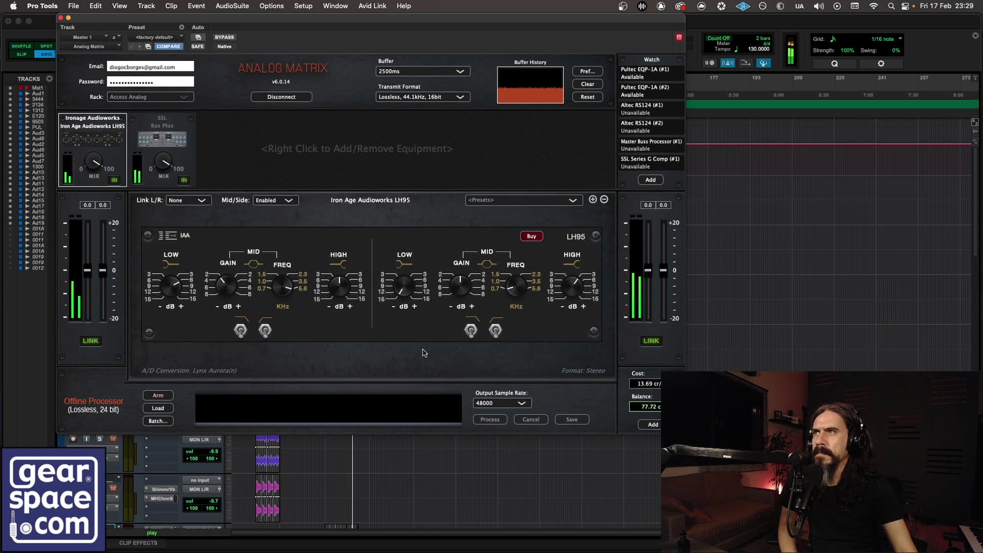
pyautogui.click(167, 124)
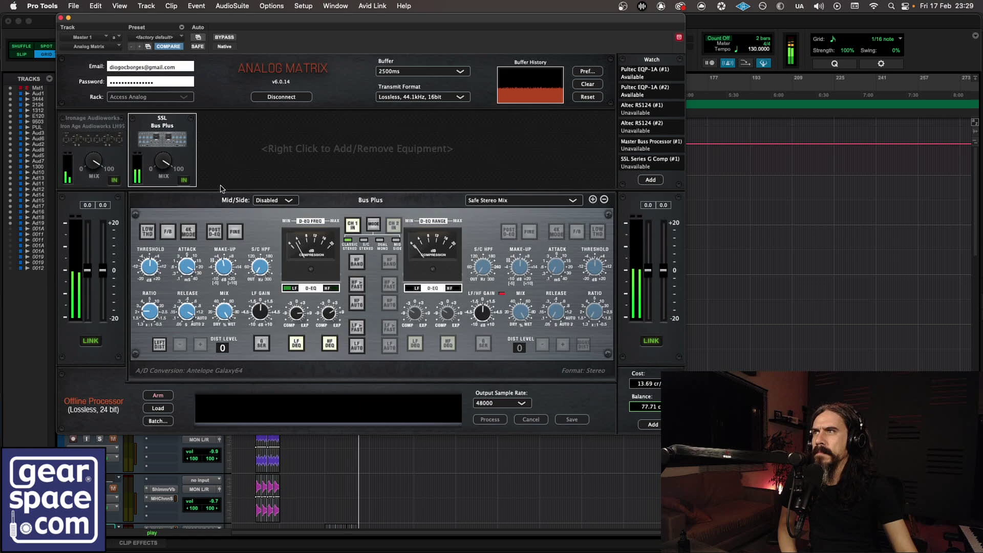
pyautogui.click(114, 181)
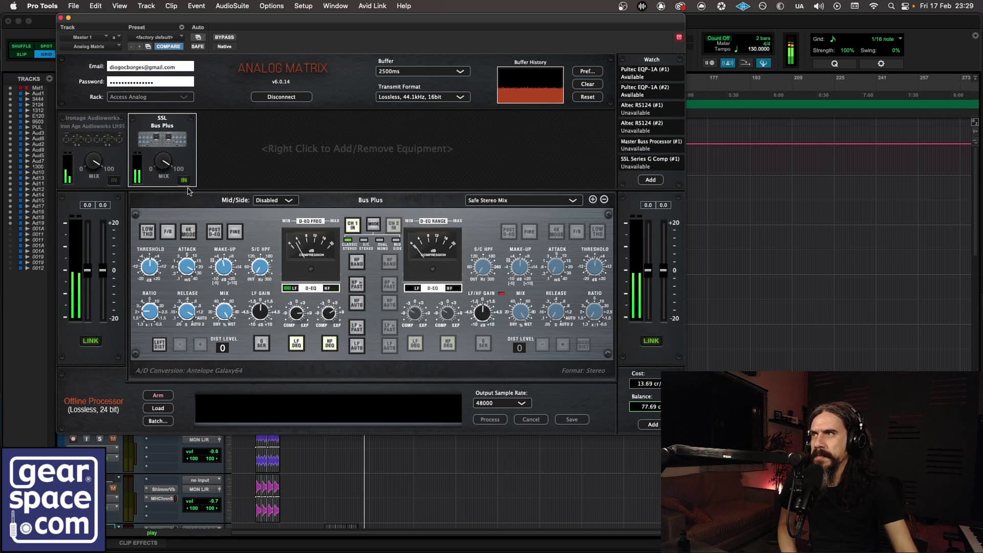
pyautogui.click(184, 181)
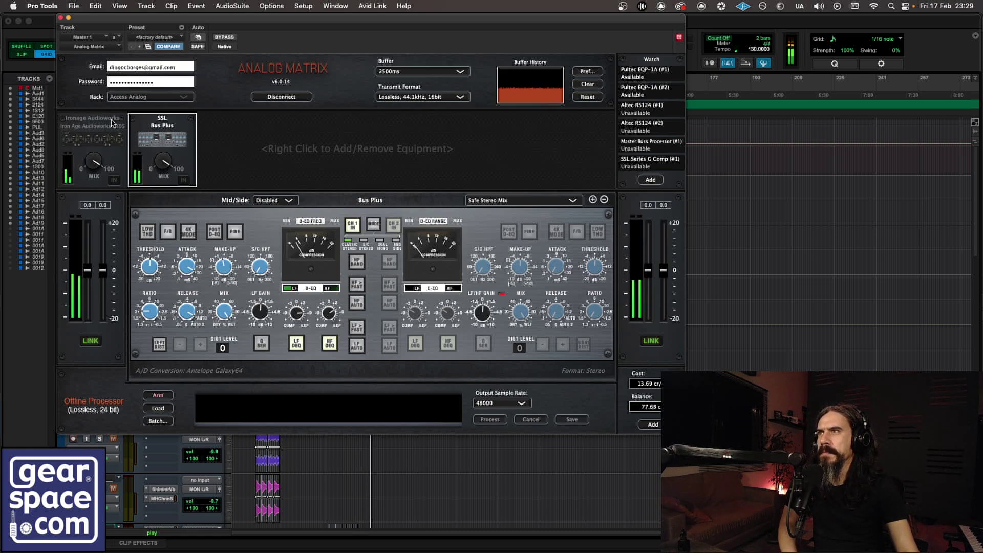
pyautogui.click(183, 180)
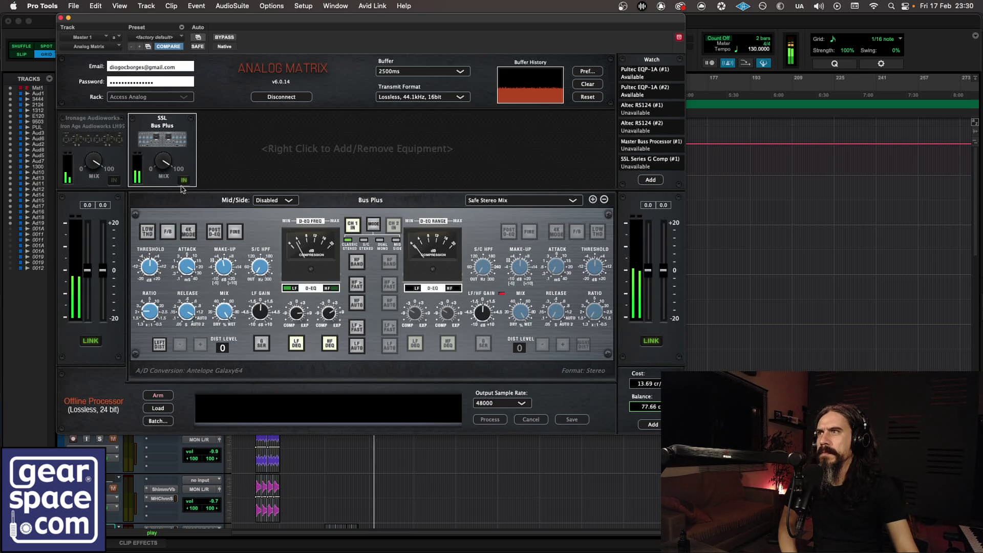
pyautogui.click(115, 180)
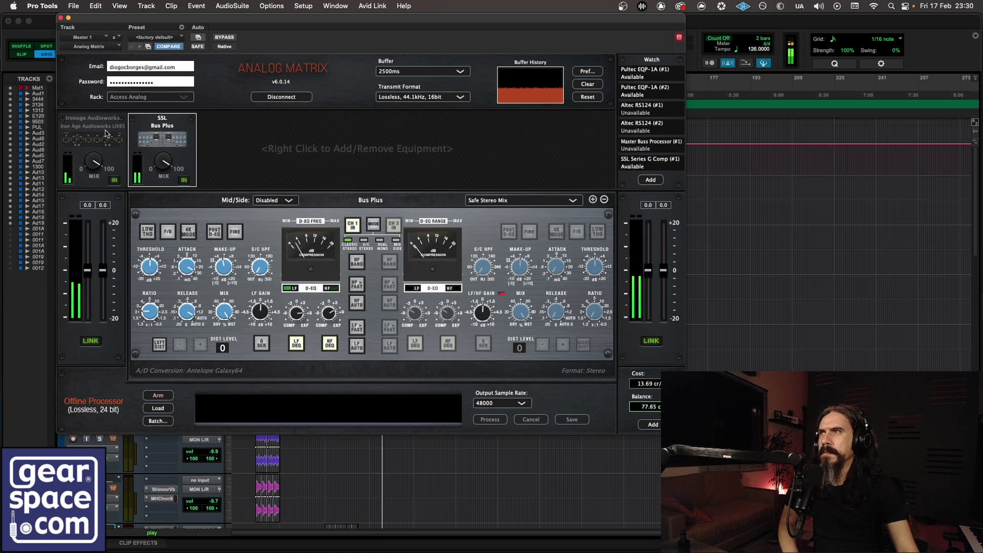
# Switch between the LH95 and Bus Plus controls, ending on the Iron Age LH95
pyautogui.click(108, 134)
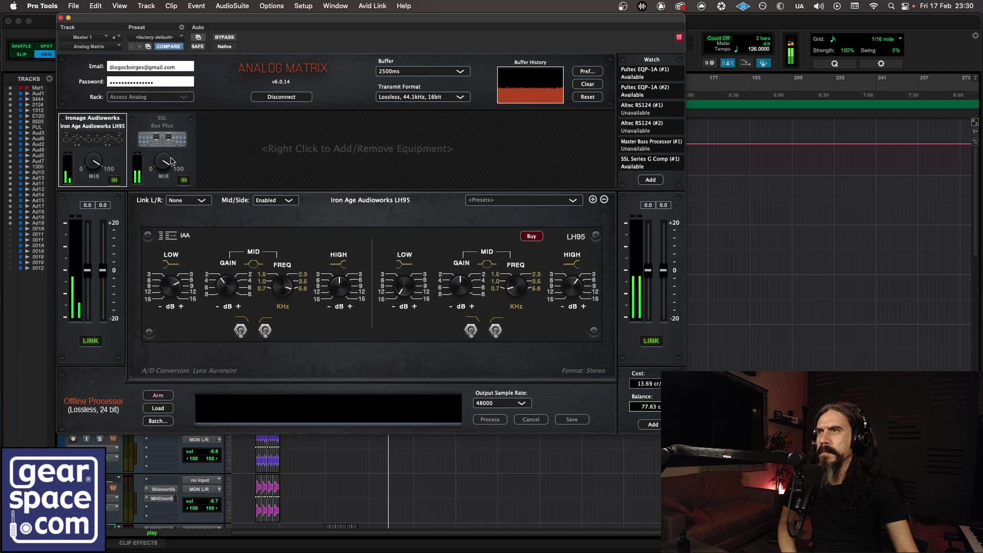
pyautogui.click(165, 128)
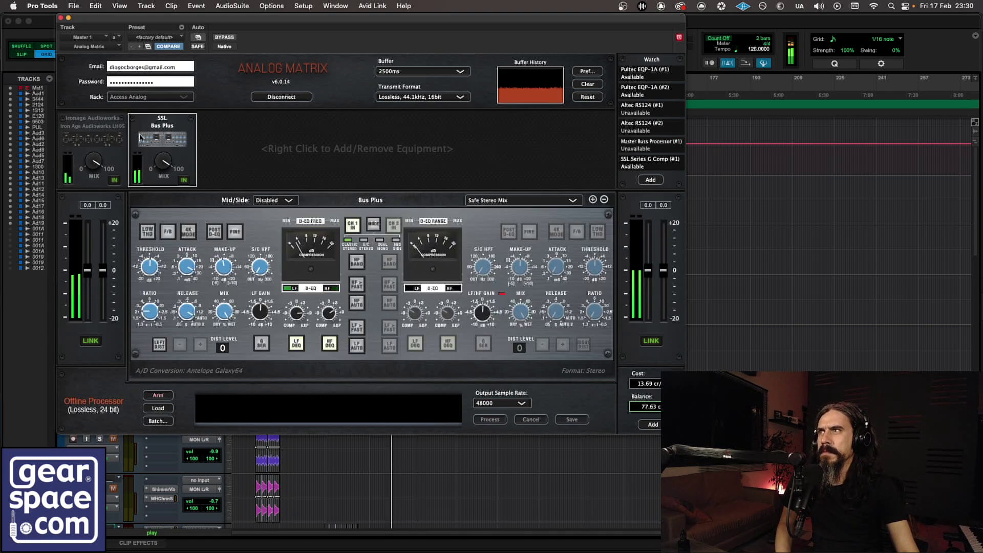
pyautogui.click(110, 127)
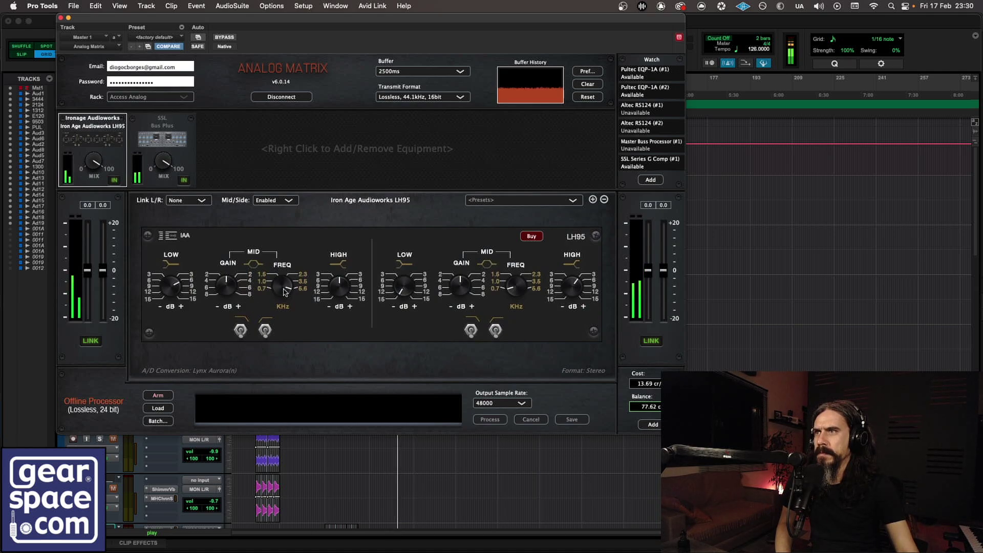
# Lower the LH95 left channel's mid frequency and cut its mid gain
pyautogui.moveTo(281, 301); pyautogui.dragTo(281, 340)
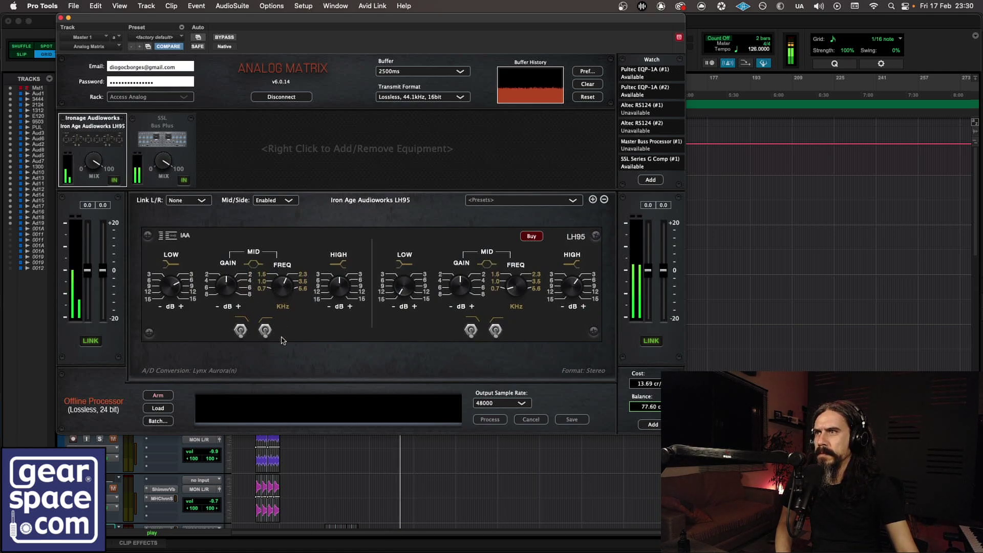
pyautogui.moveTo(280, 292); pyautogui.dragTo(282, 316)
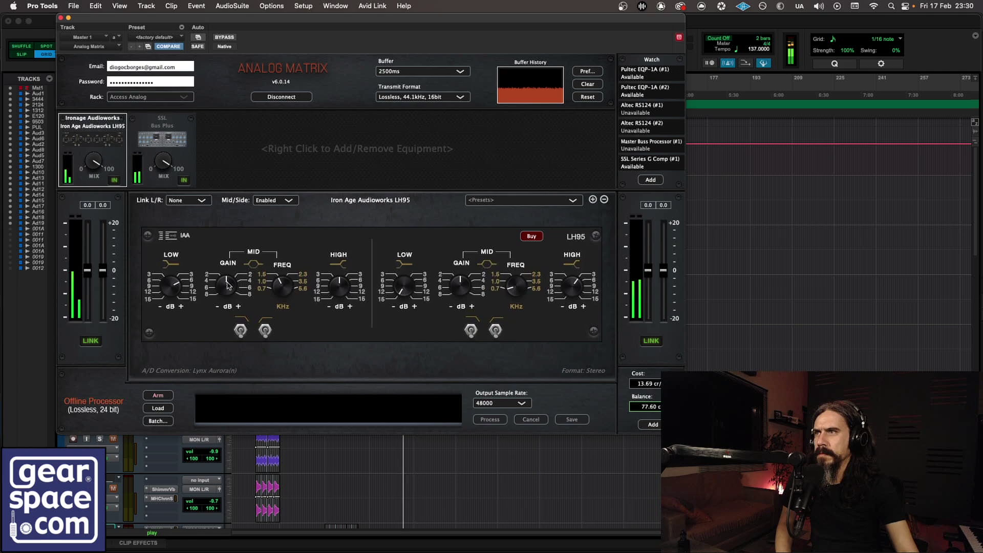
pyautogui.moveTo(229, 285); pyautogui.dragTo(229, 297)
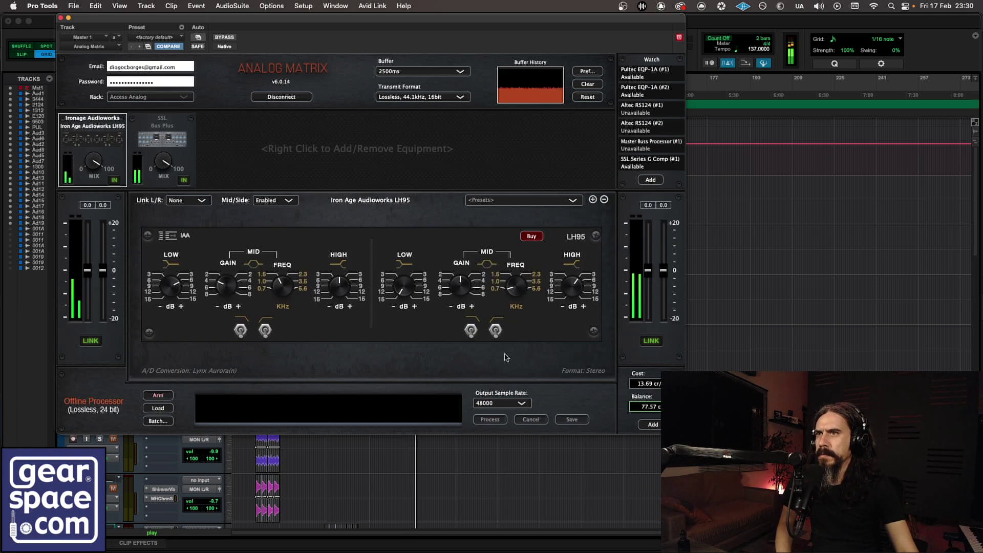
# Raise the right channel's mid frequency toward 1.0, cut its mid gain, and show the Bus Plus
pyautogui.moveTo(518, 291); pyautogui.dragTo(557, 165)
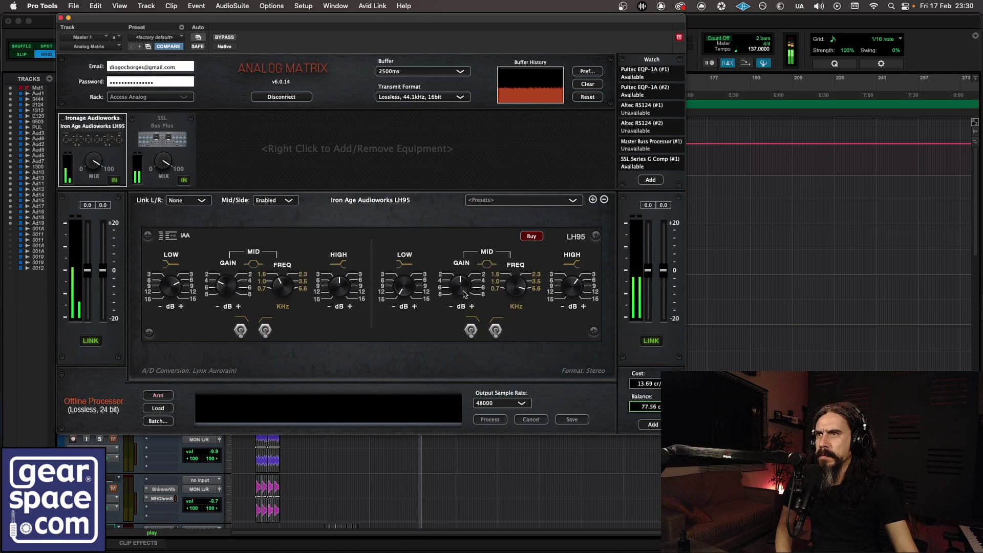
pyautogui.moveTo(465, 294); pyautogui.dragTo(461, 314)
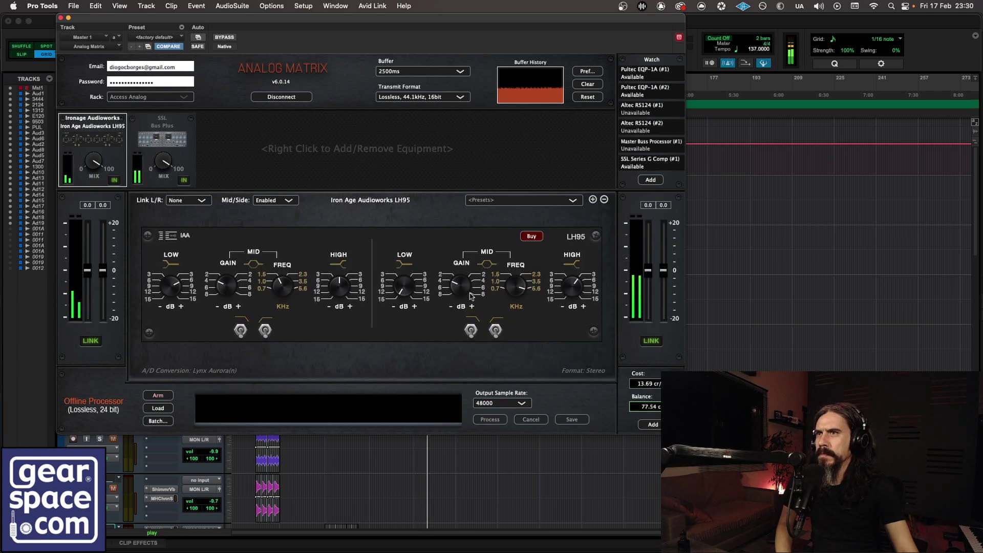
pyautogui.click(176, 126)
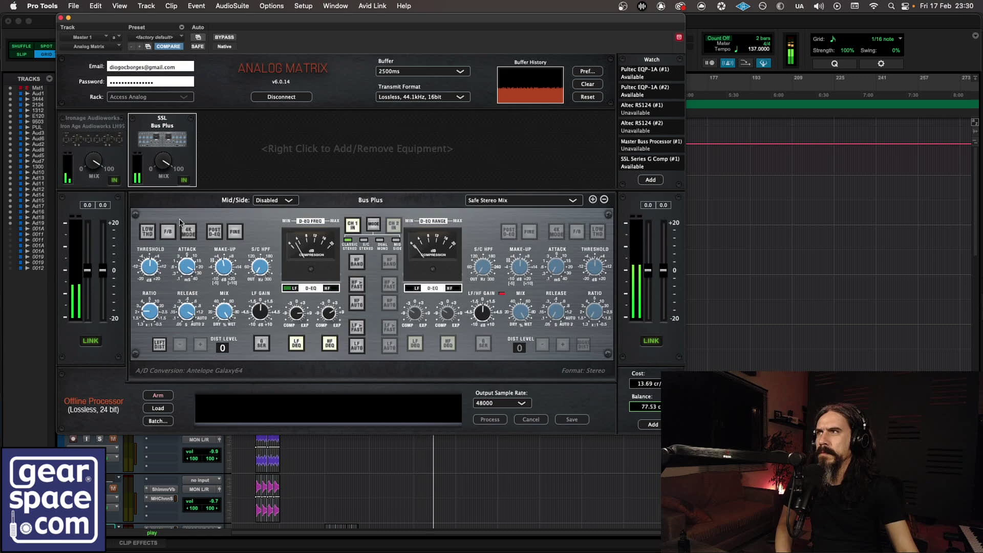
# Bypass the Iron Age LH95 and toggle the SSL Bus Plus out and back in
pyautogui.click(114, 181)
pyautogui.click(183, 181)
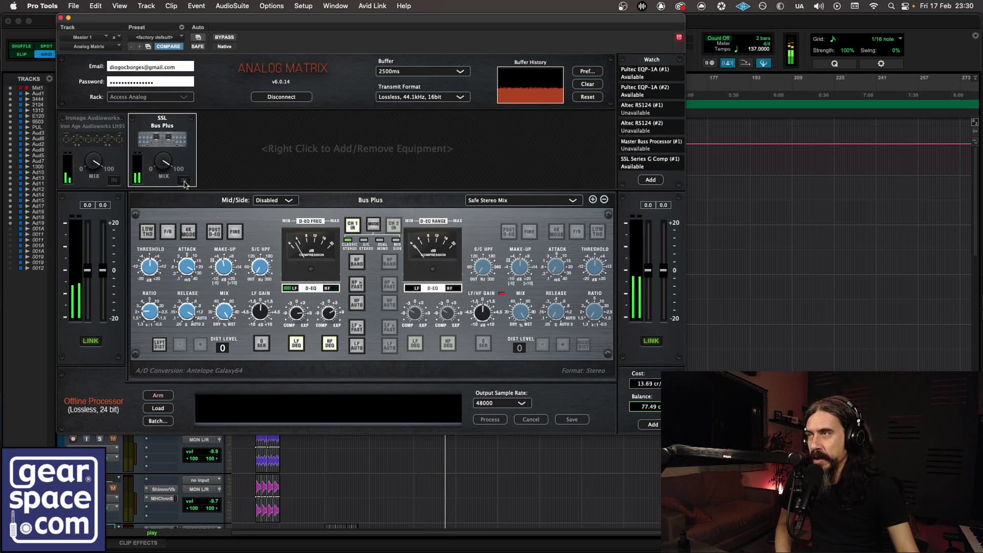
pyautogui.click(183, 180)
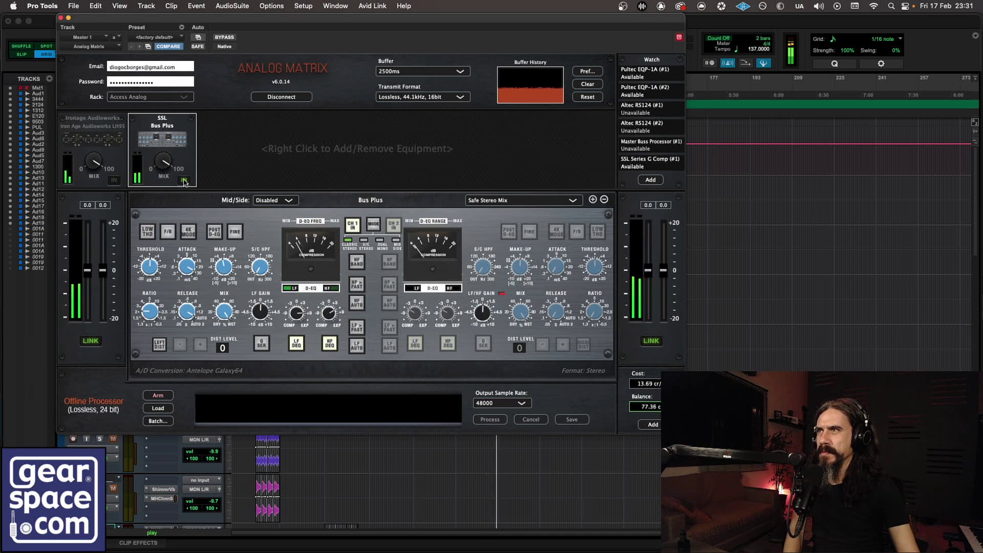
# Bypass the SSL Bus Plus, arm then disarm the offline processor, and bring up the wav file chooser
pyautogui.click(183, 180)
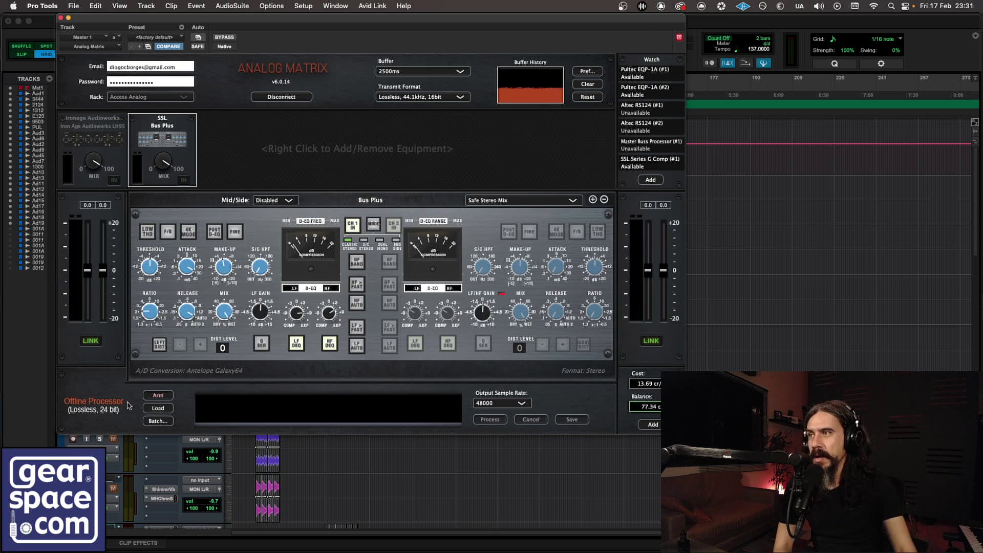
pyautogui.moveTo(138, 402)
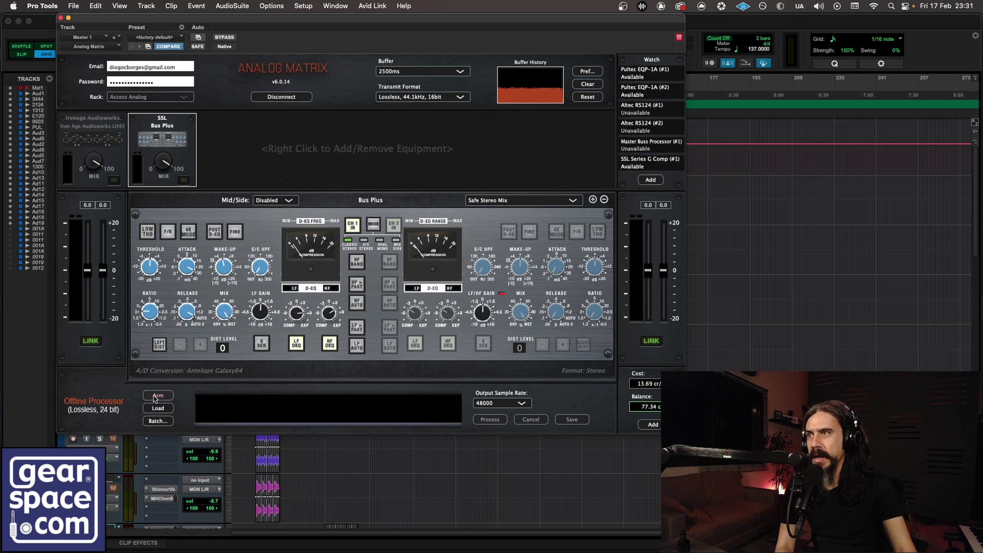
pyautogui.click(160, 396)
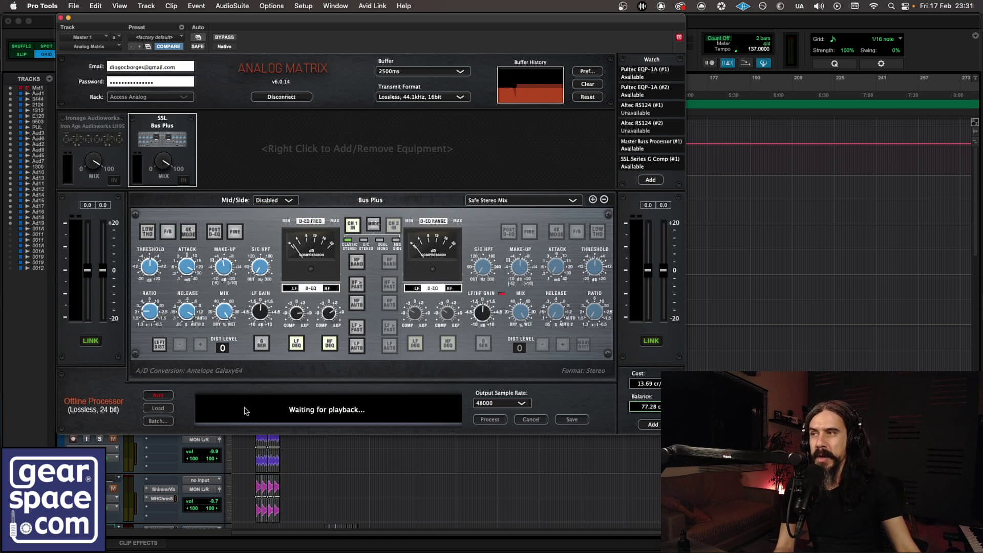
pyautogui.click(169, 396)
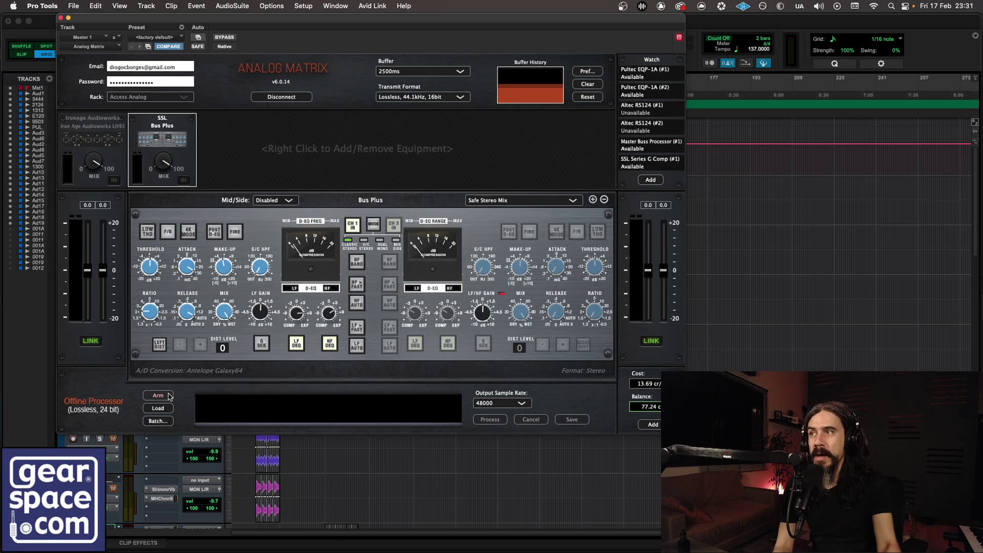
pyautogui.click(169, 412)
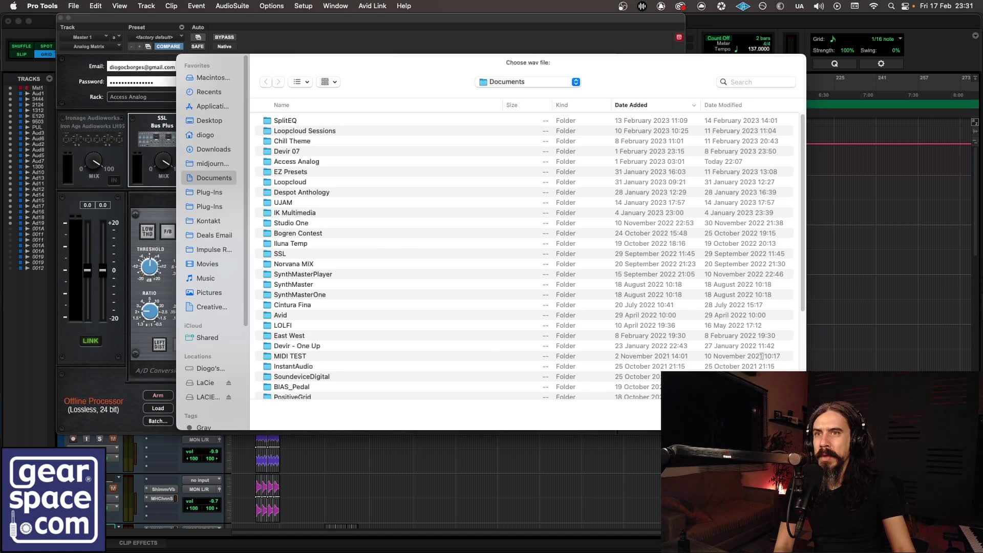
# Dismiss the wav file chooser, then view and cancel the Batch offline-processing panel
pyautogui.press('Escape')
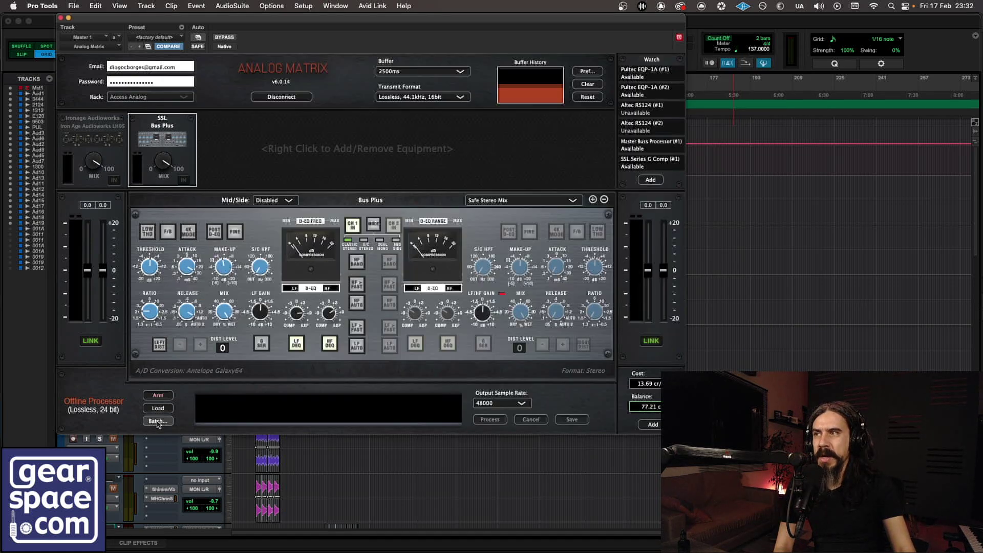
pyautogui.click(157, 421)
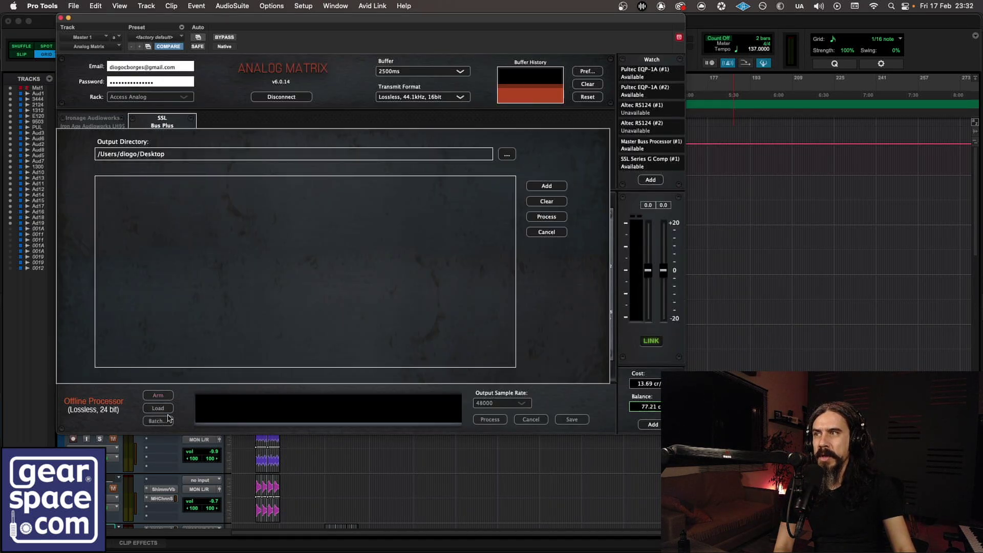
pyautogui.click(556, 233)
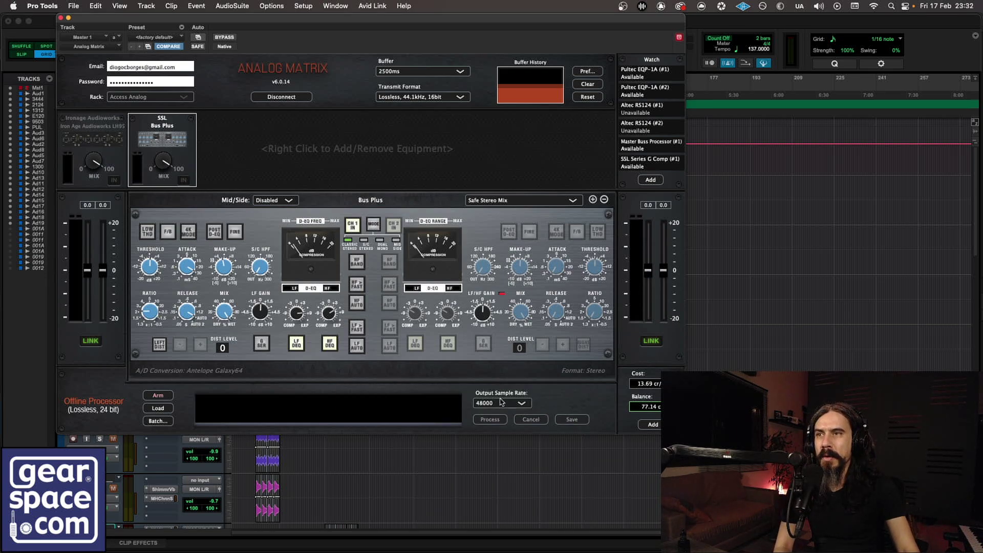
pyautogui.click(500, 404)
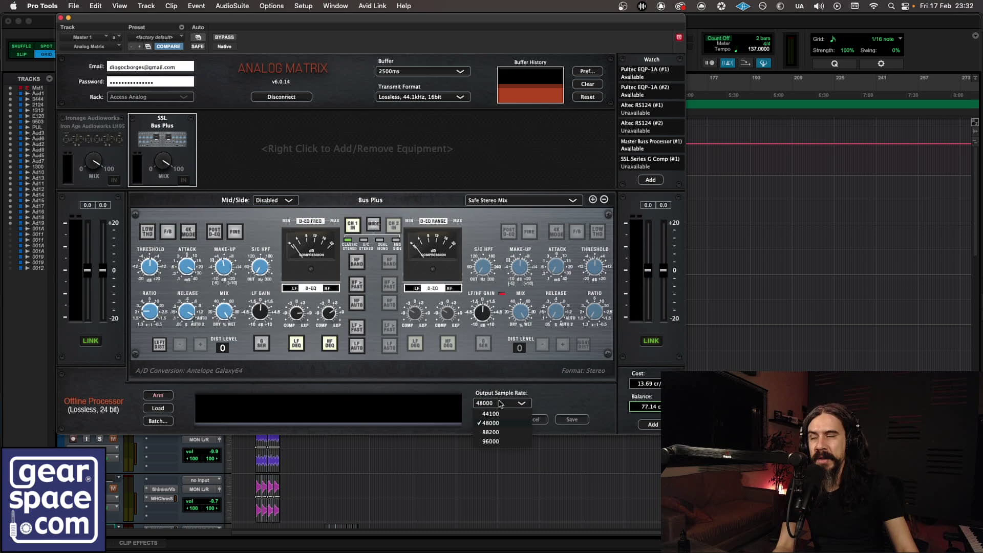
pyautogui.click(441, 383)
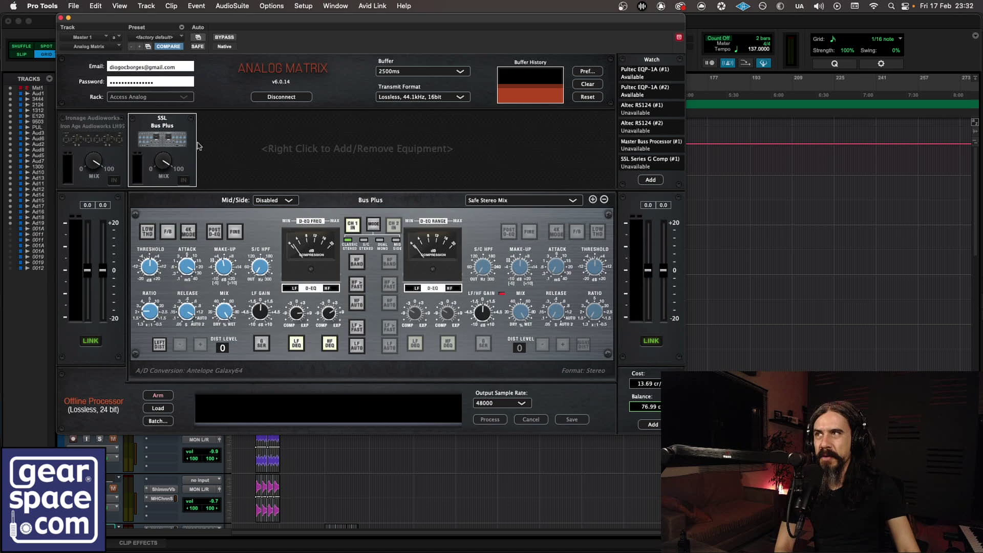
# Remove the SSL Bus Plus slot, then the Iron Age LH95 slot, from the Analog Matrix rack
pyautogui.rightClick(180, 158)
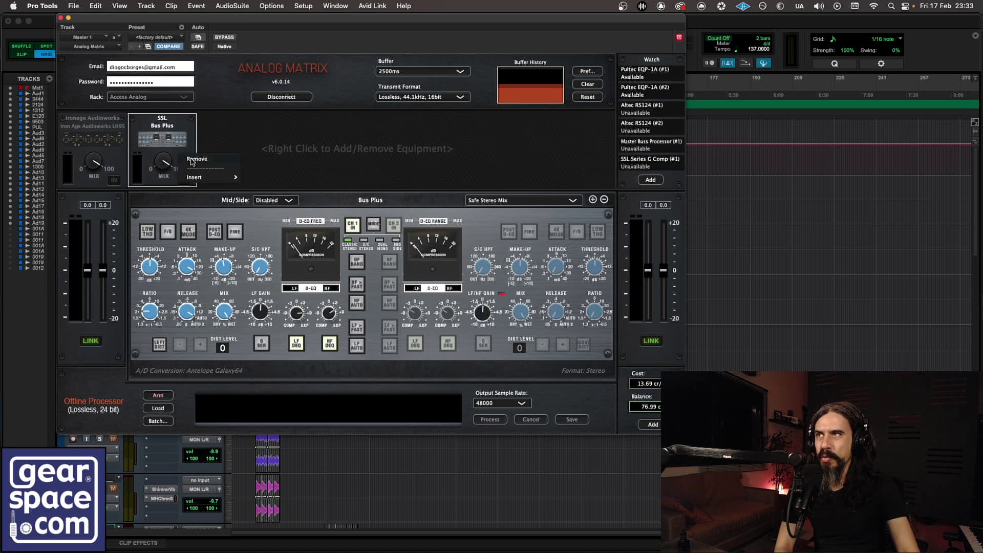
pyautogui.click(192, 160)
pyautogui.rightClick(122, 158)
pyautogui.click(128, 162)
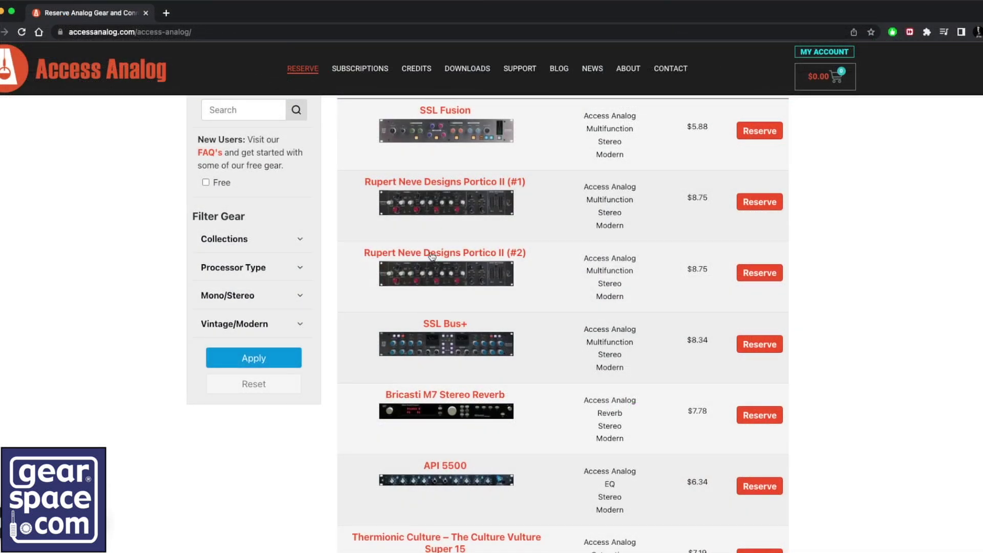
# Scroll the Portico II product page down toward the Equipment Manual section
pyautogui.scroll(-3, 124, 226)
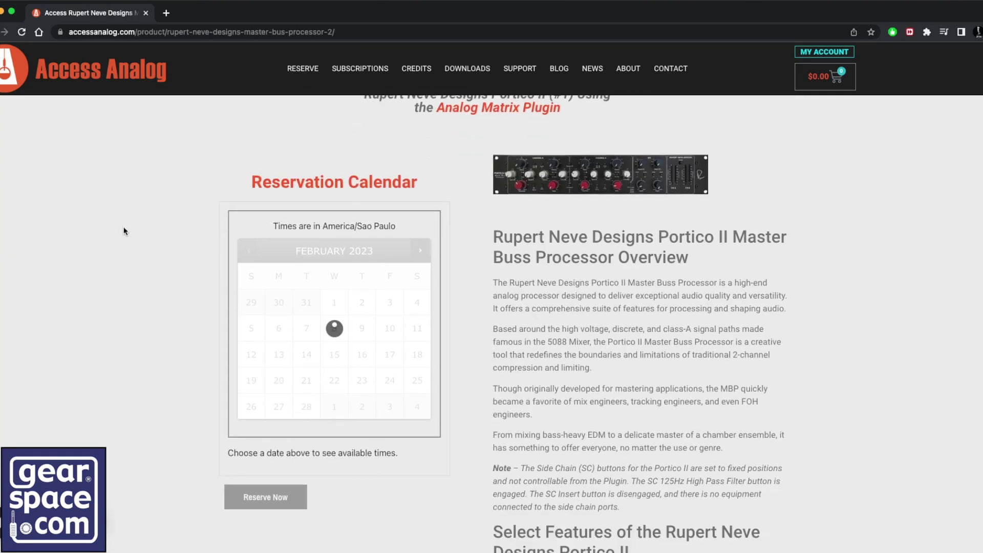
pyautogui.scroll(3, 124, 227)
pyautogui.scroll(-8, 123, 230)
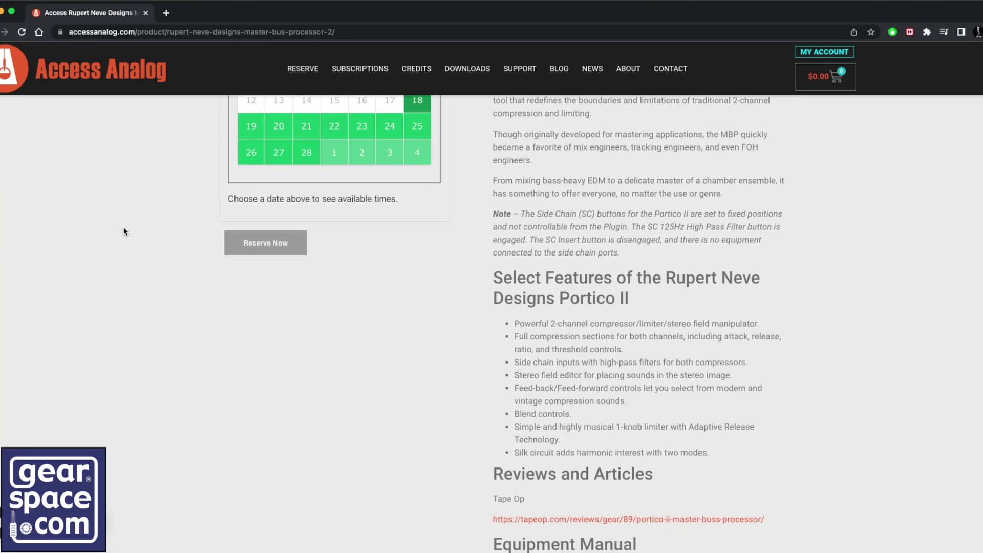
# Open the Portico II equipment manual PDF and scroll from the cover down to page 2
pyautogui.click(551, 506)
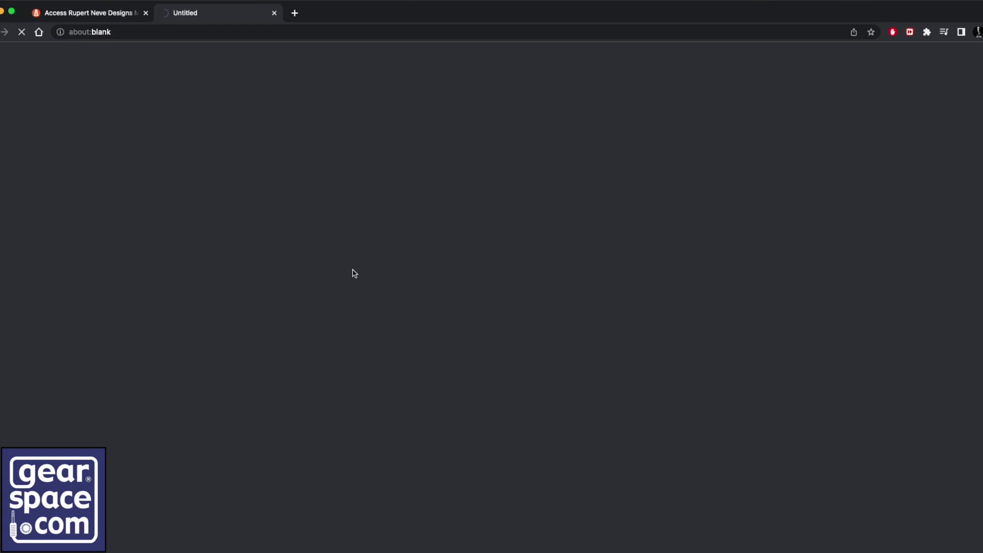
pyautogui.scroll(-8, 366, 257)
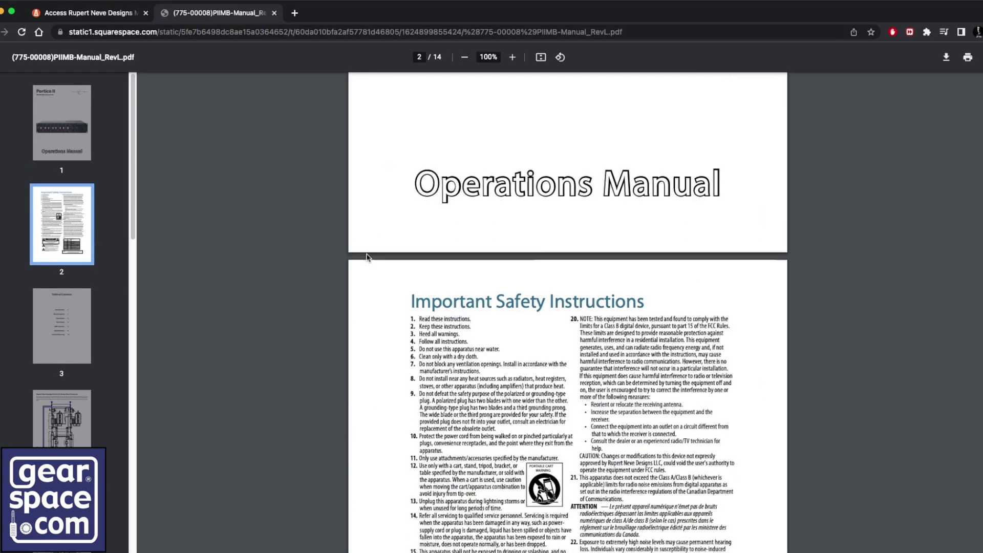